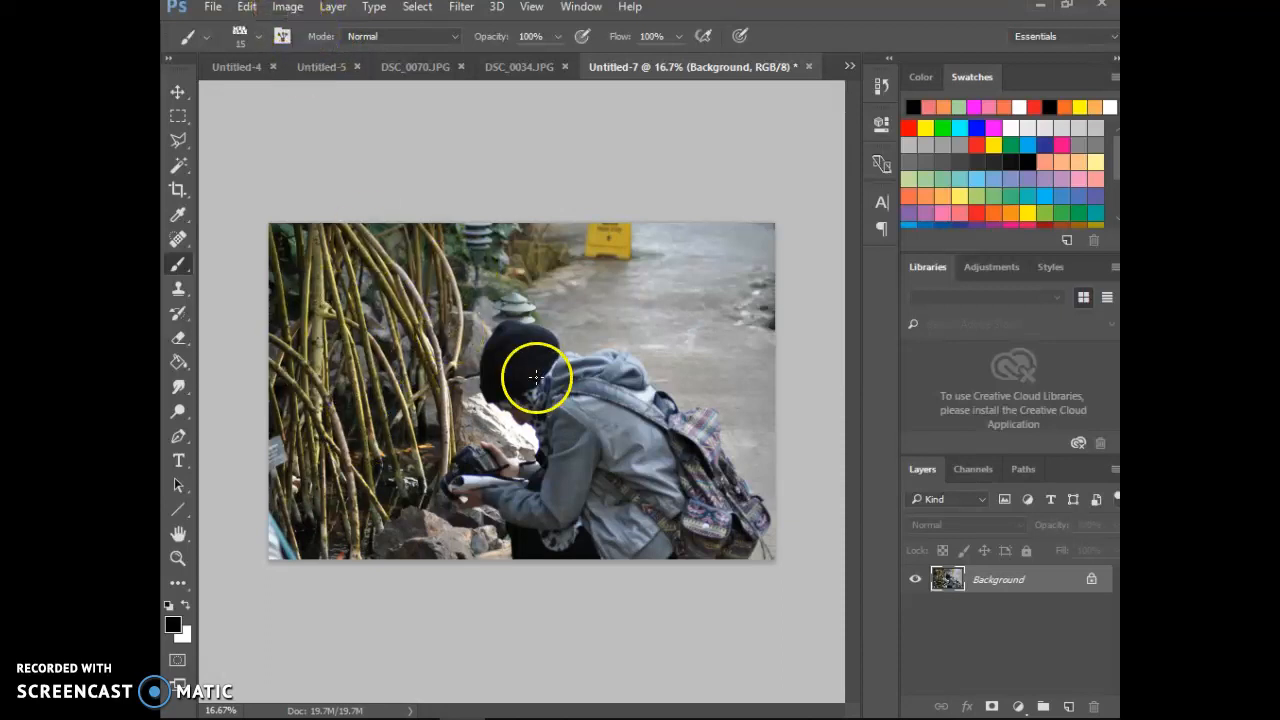
Step: Review the photo's width, height and resolution in the Image Size settings and leave them unchanged
{"action": "left_click", "coordinate": [288, 8]}
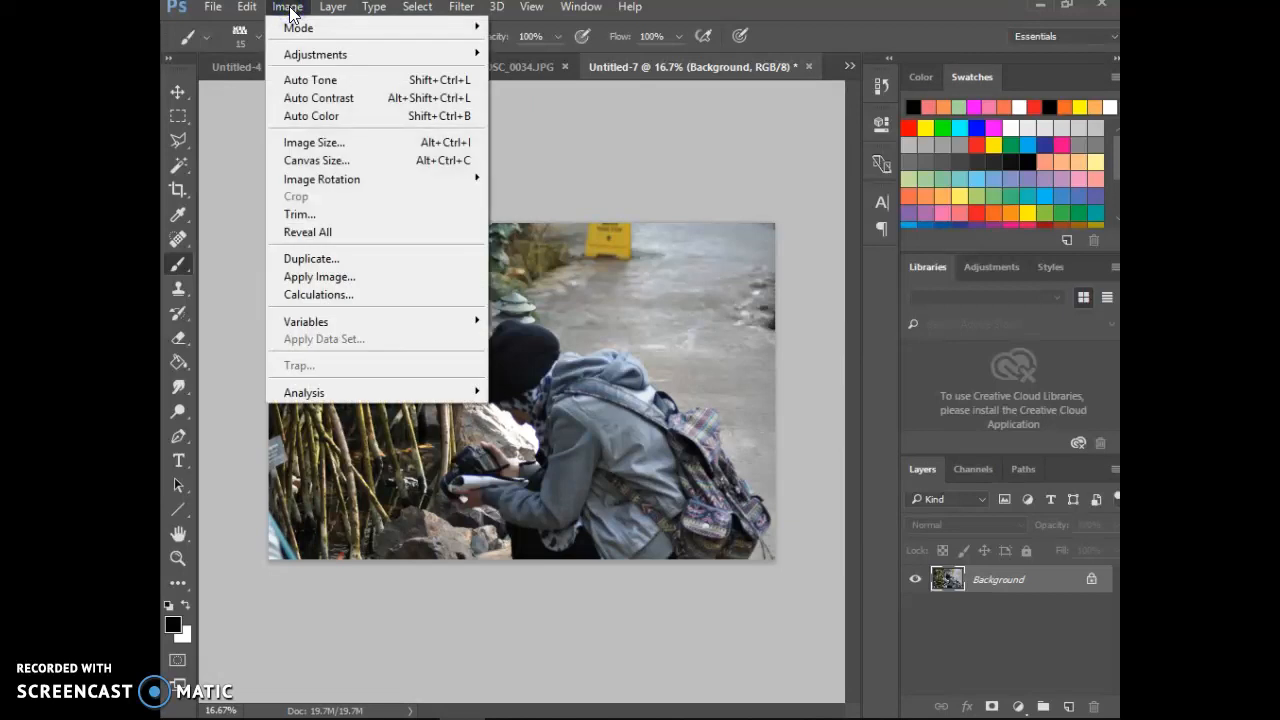
{"action": "left_click", "coordinate": [310, 142]}
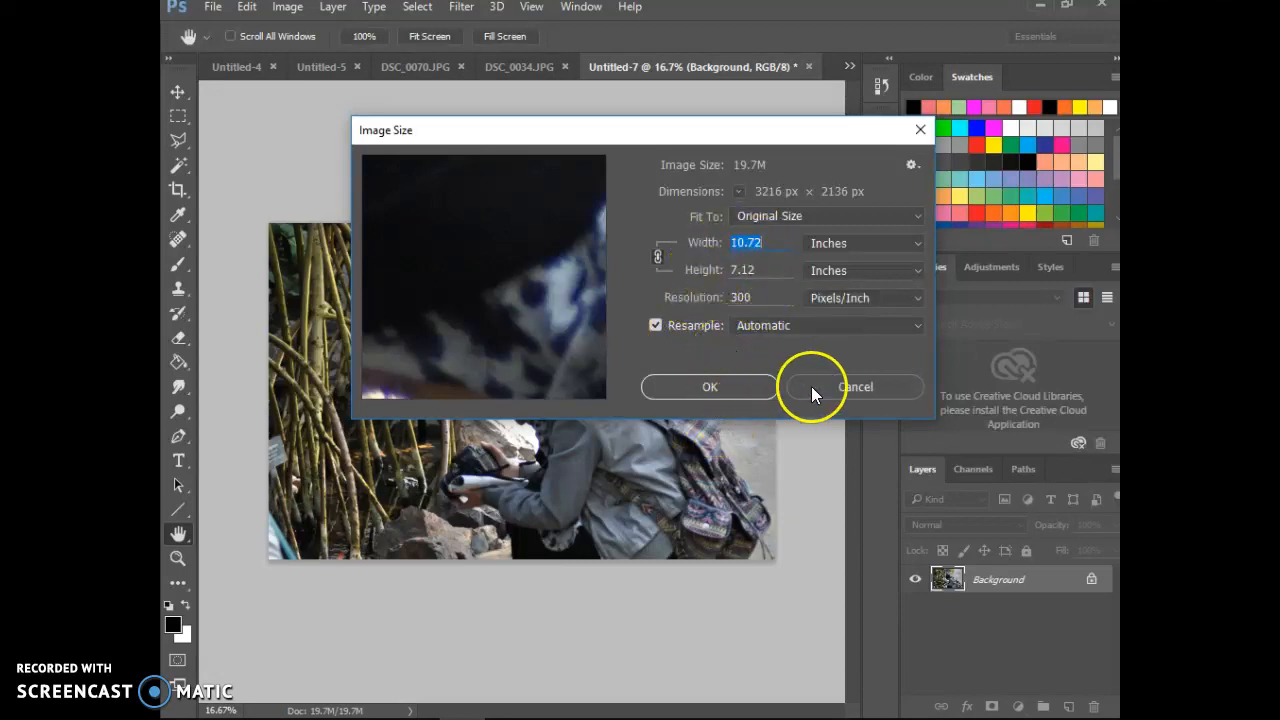
{"action": "key", "text": "Escape"}
Step: Choose near-white (fcfbfb) as the canvas extension color in the Canvas Size settings
{"action": "left_click", "coordinate": [288, 9]}
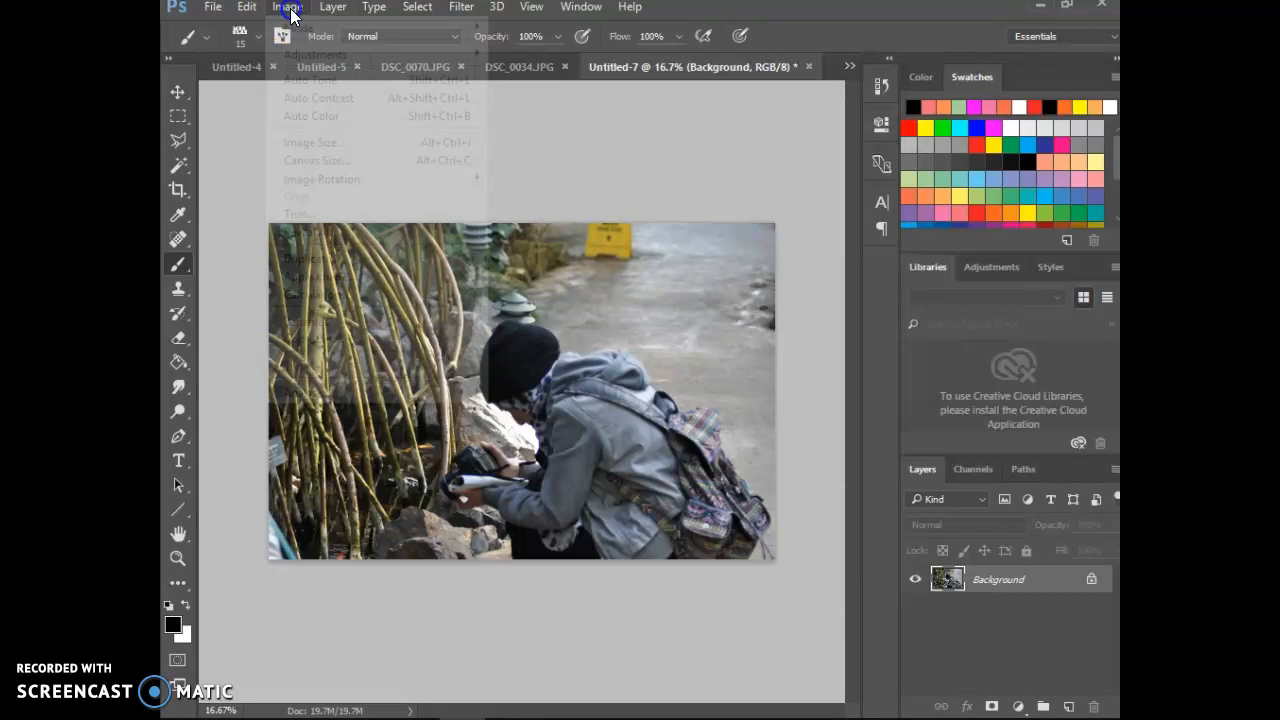
{"action": "left_click", "coordinate": [341, 163]}
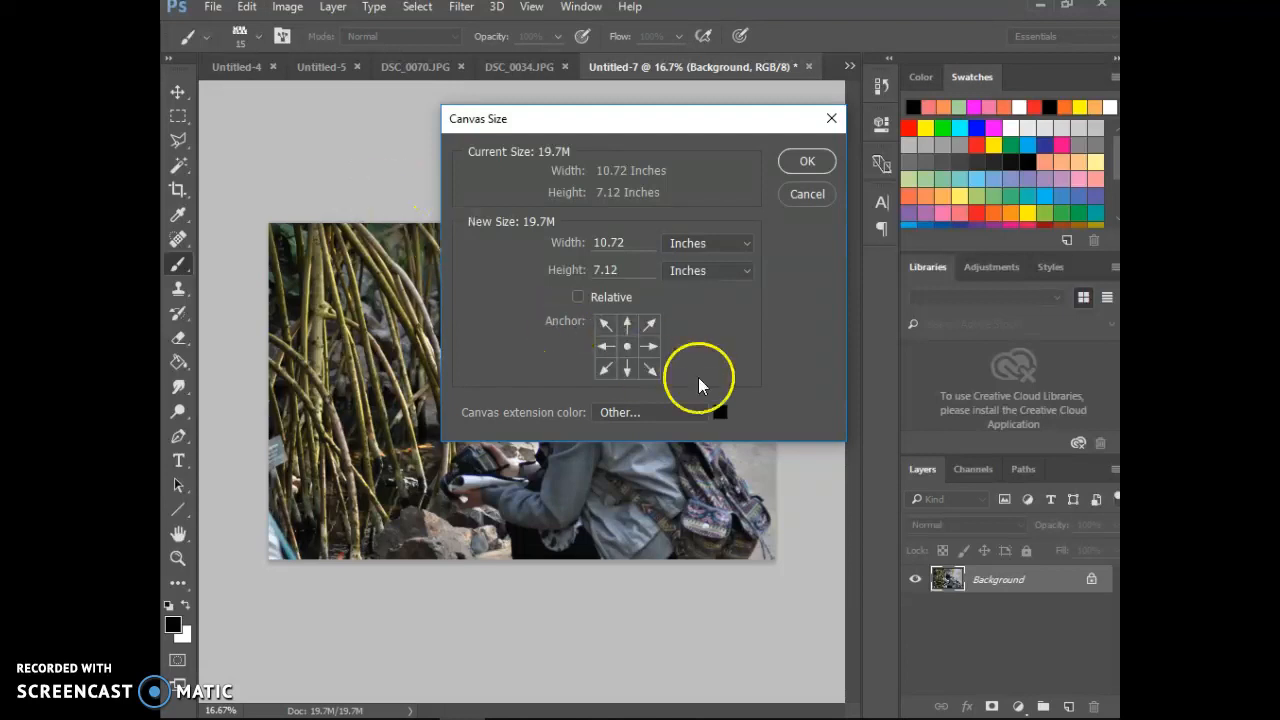
{"action": "left_click", "coordinate": [720, 417]}
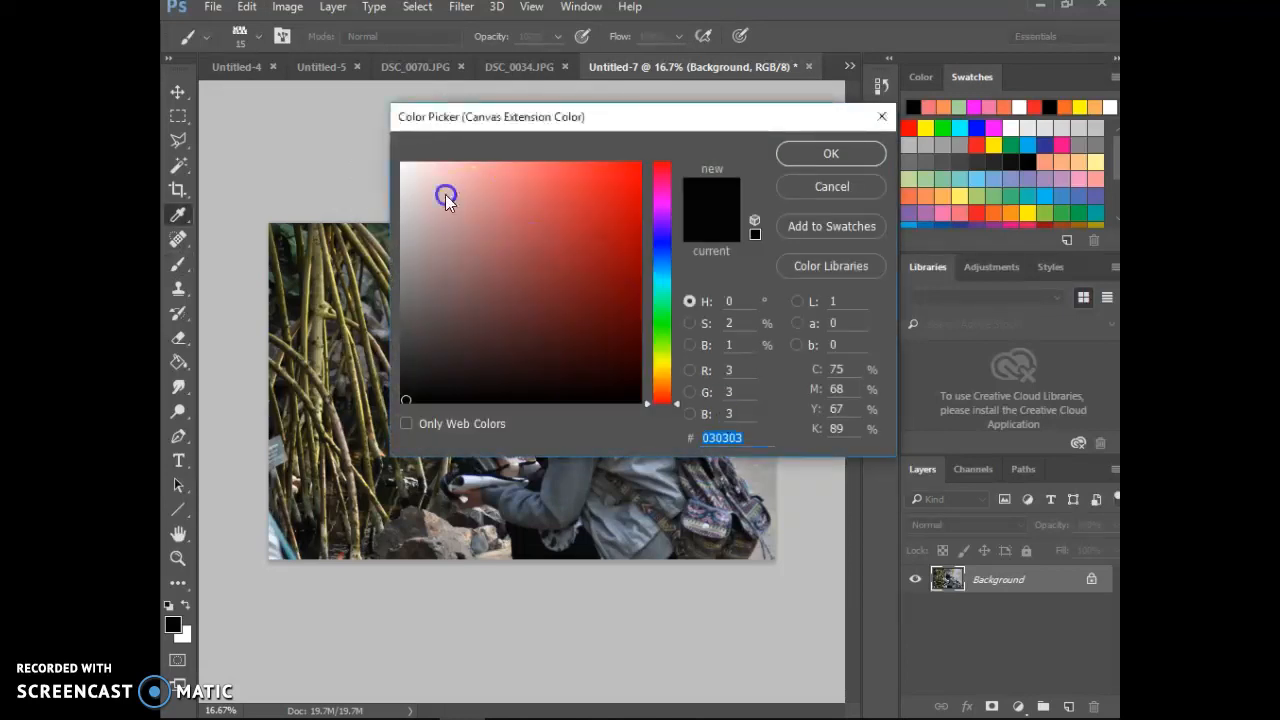
{"action": "left_click", "coordinate": [396, 165]}
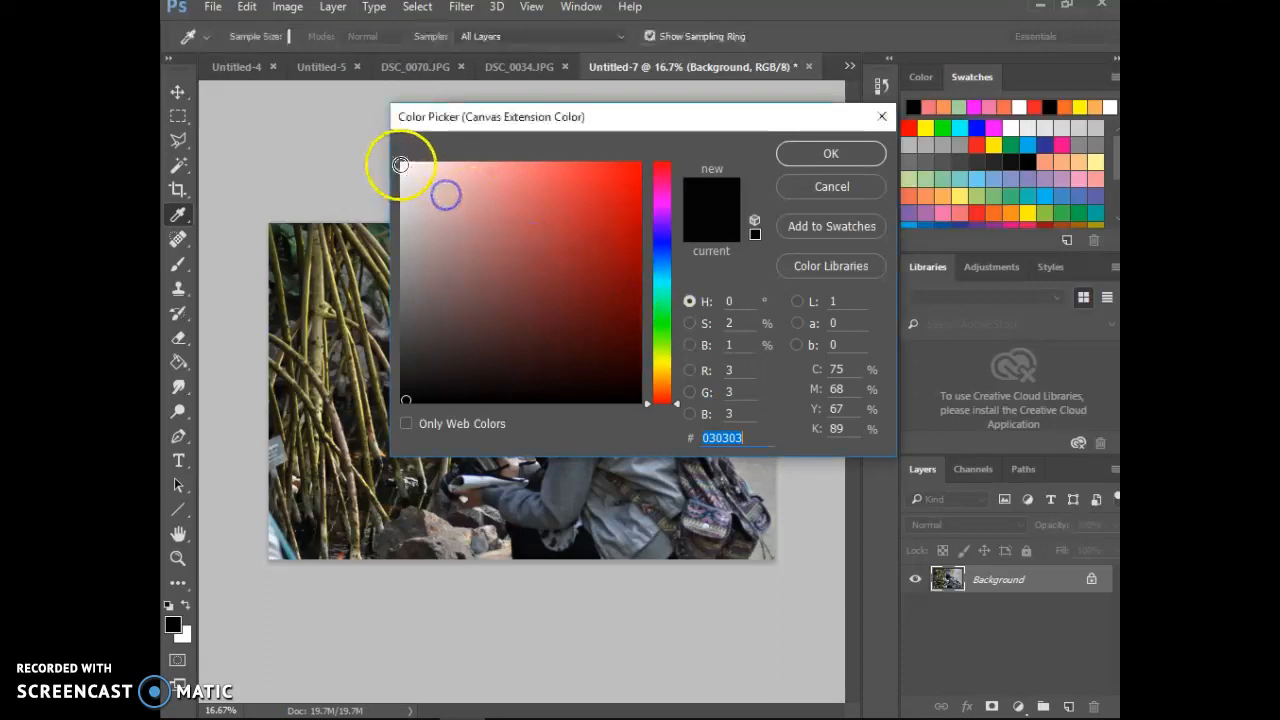
{"action": "left_click", "coordinate": [810, 157]}
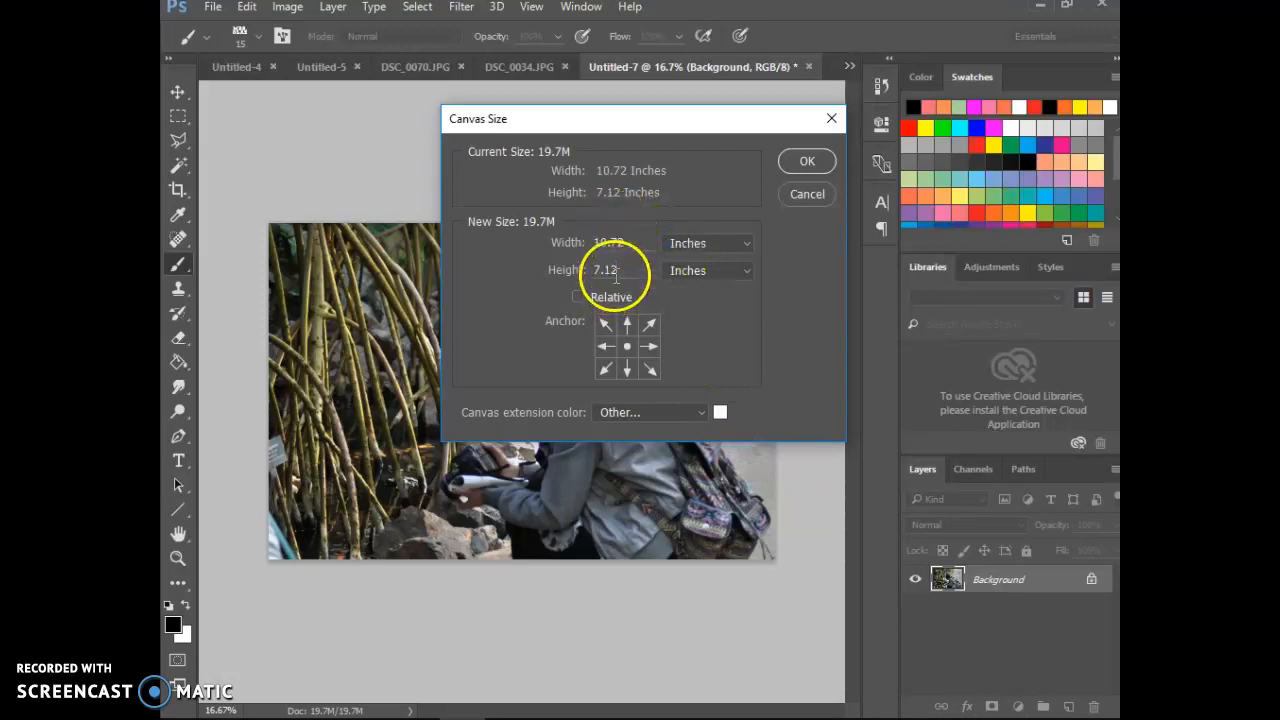
Step: Enlarge the canvas to 18 inches wide and 13 inches high around the centered photo
{"action": "double_click", "coordinate": [611, 243]}
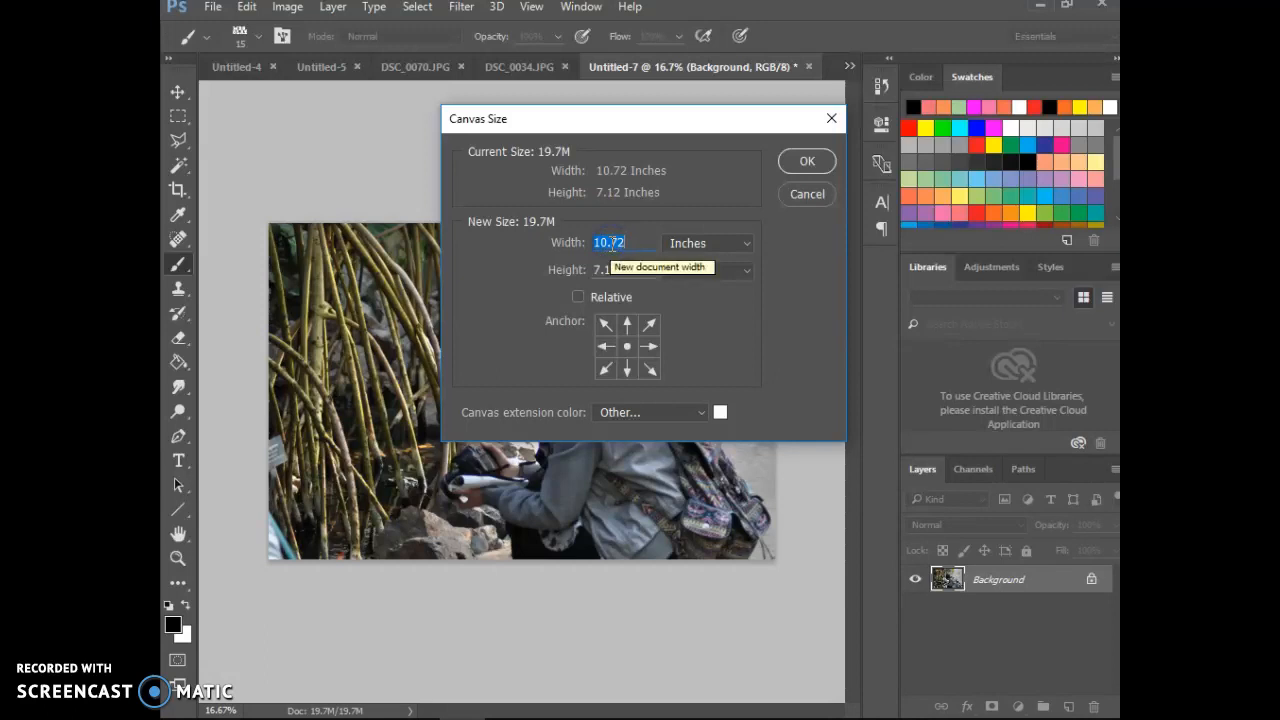
{"action": "type", "text": "18"}
{"action": "double_click", "coordinate": [618, 270]}
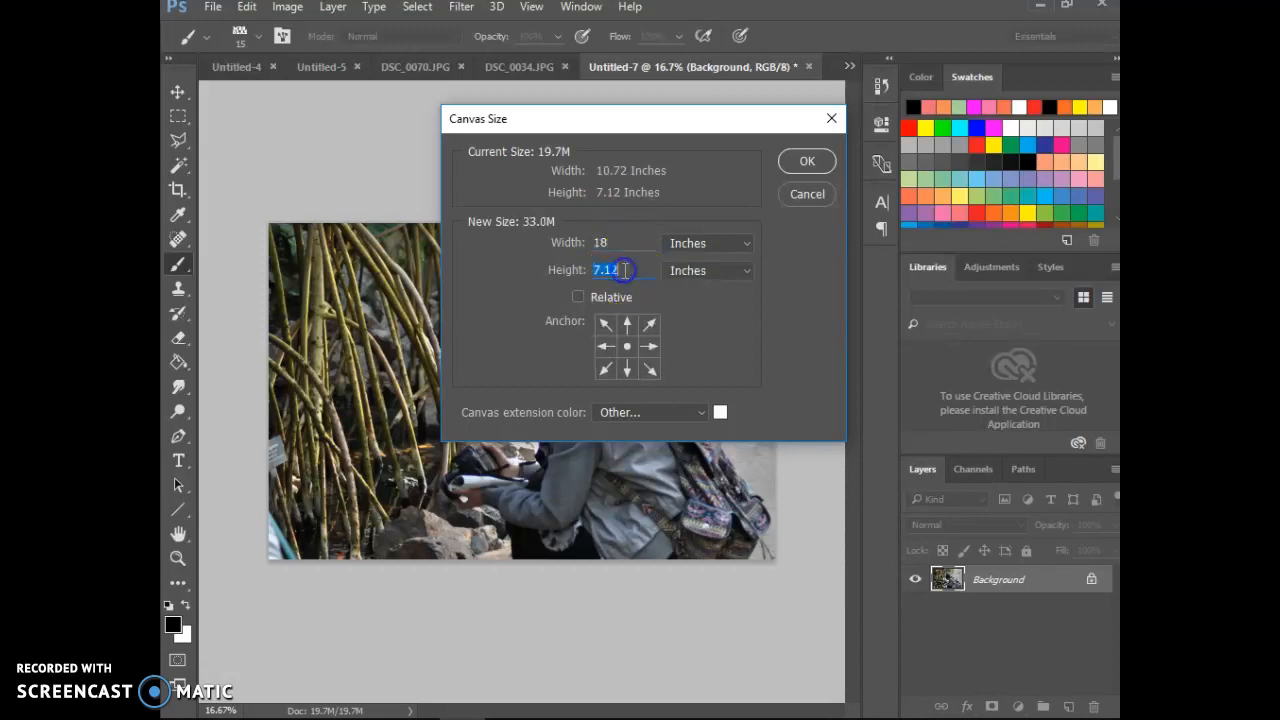
{"action": "type", "text": "13"}
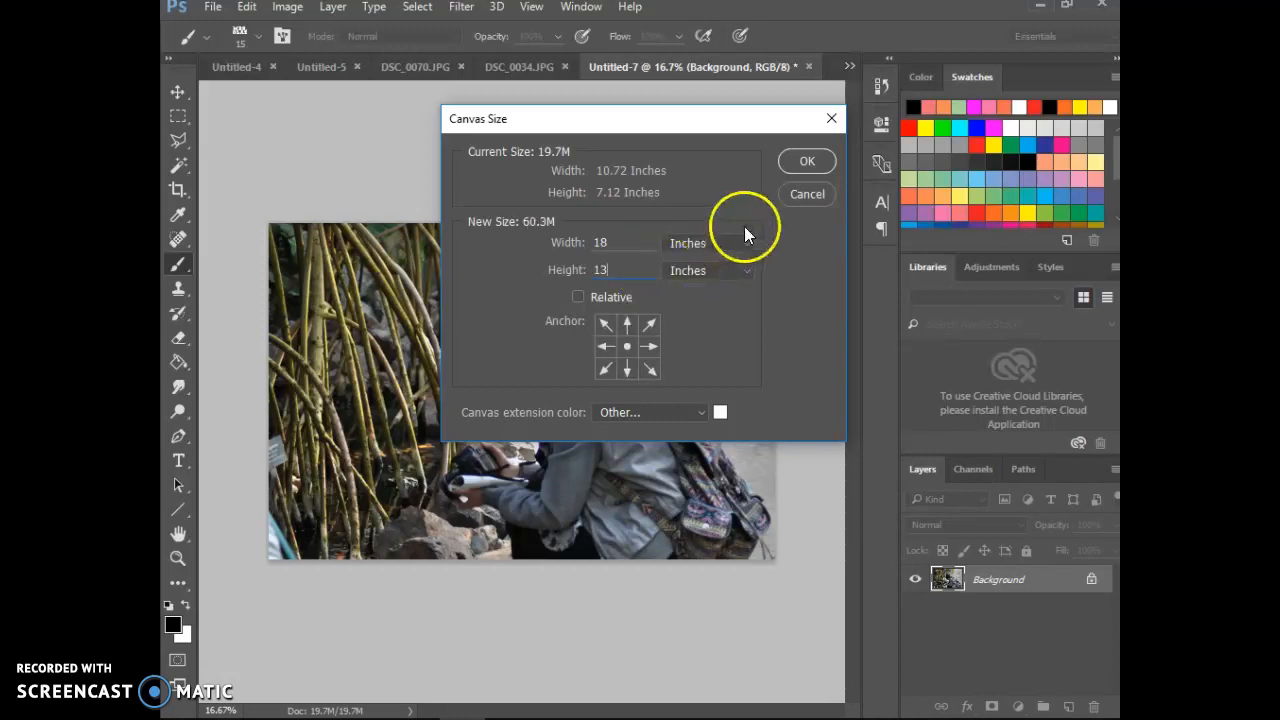
{"action": "left_click", "coordinate": [800, 161]}
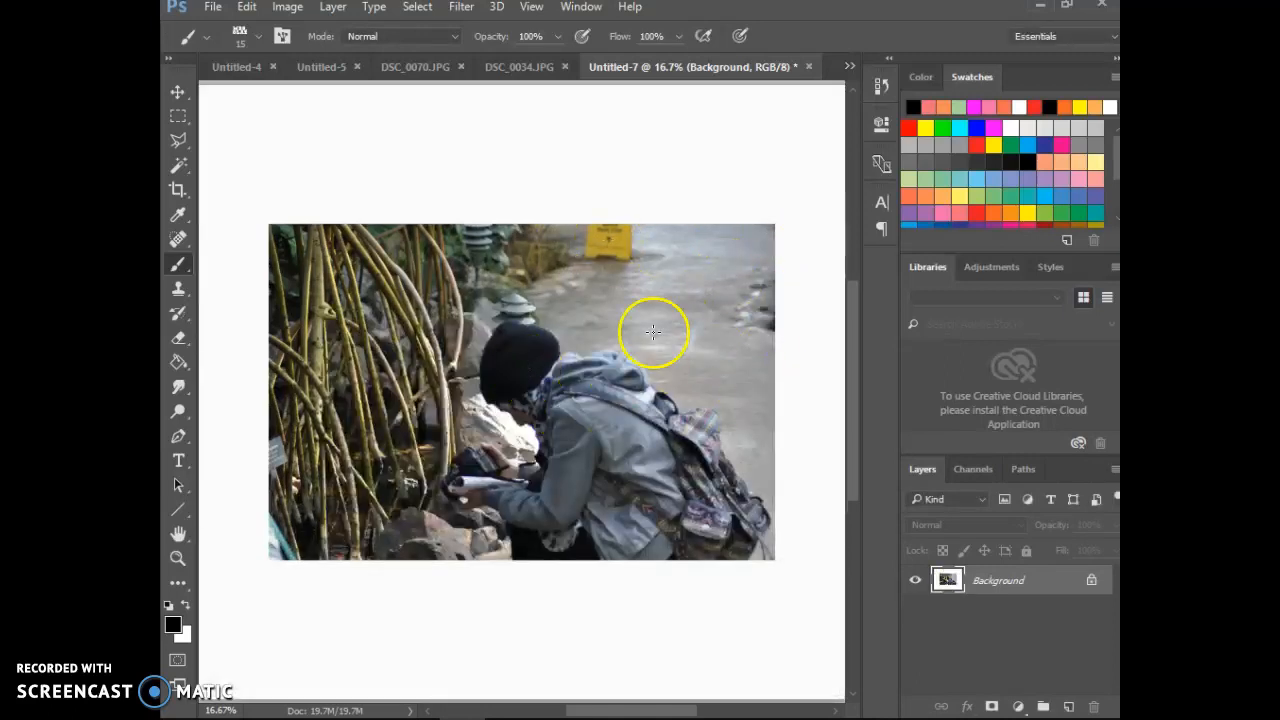
{"action": "key", "text": "ctrl+minus"}
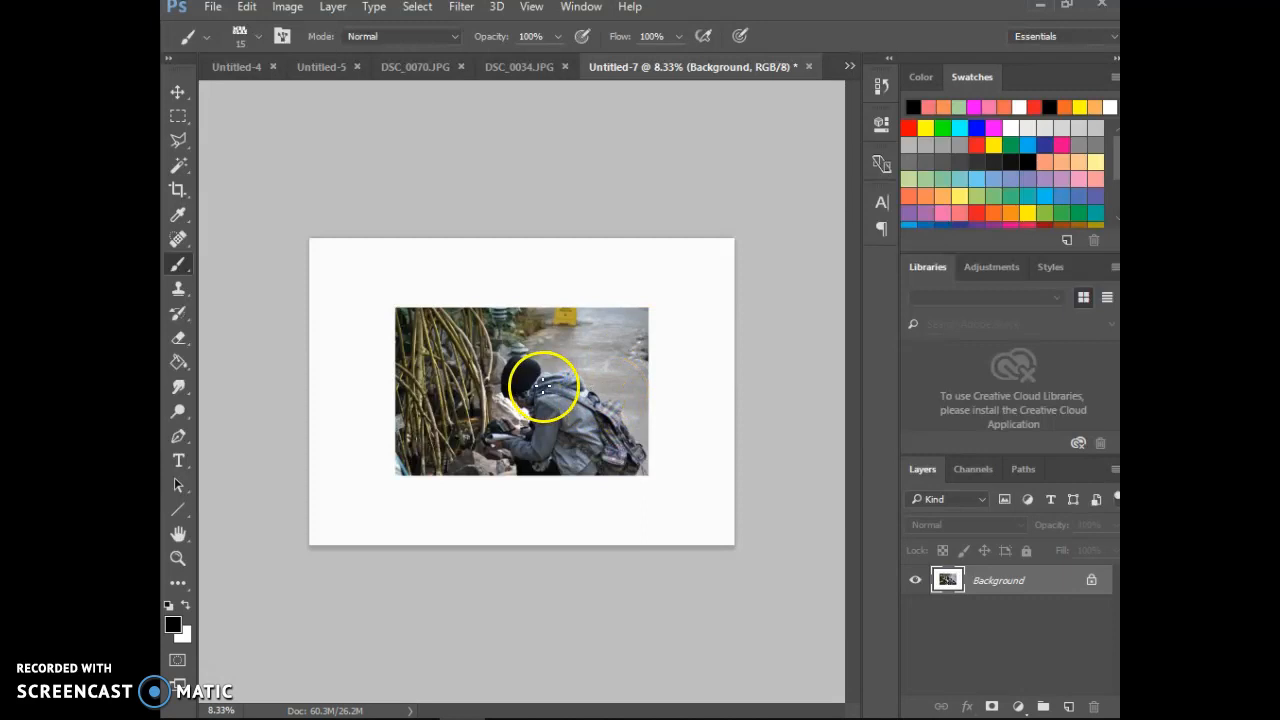
Step: Copy a rectangular piece of the photo's upper-left corner to a new layer and check it with the Background hidden temporarily
{"action": "left_click", "coordinate": [1000, 588]}
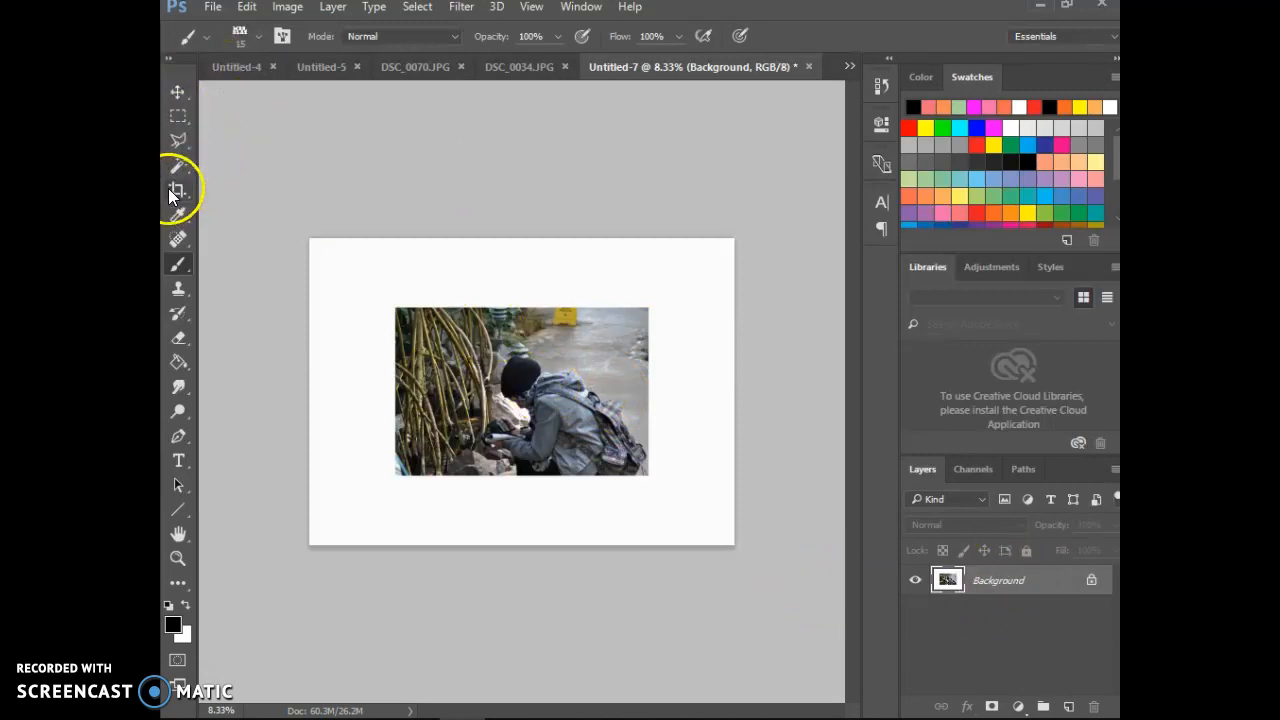
{"action": "left_click", "coordinate": [173, 119]}
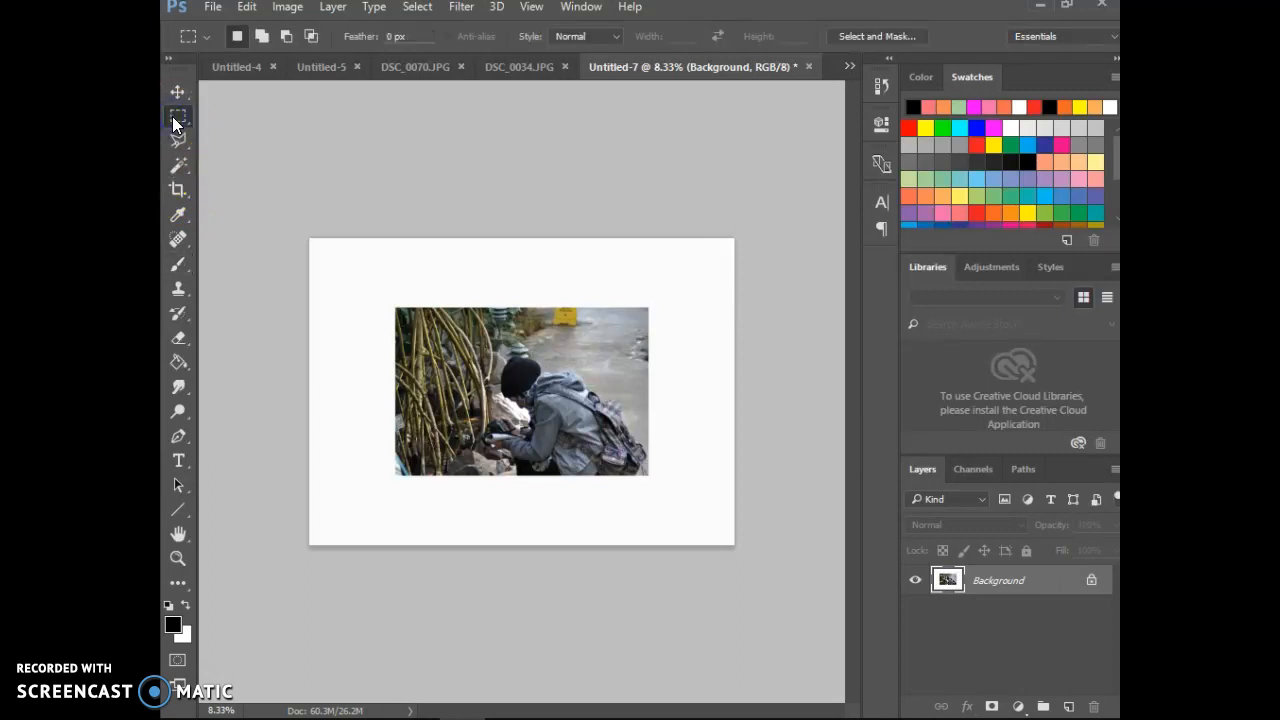
{"action": "left_click_drag", "start_coordinate": [173, 119], "coordinate": [257, 115]}
{"action": "left_click_drag", "start_coordinate": [394, 306], "coordinate": [472, 354]}
{"action": "key", "text": "ctrl+j"}
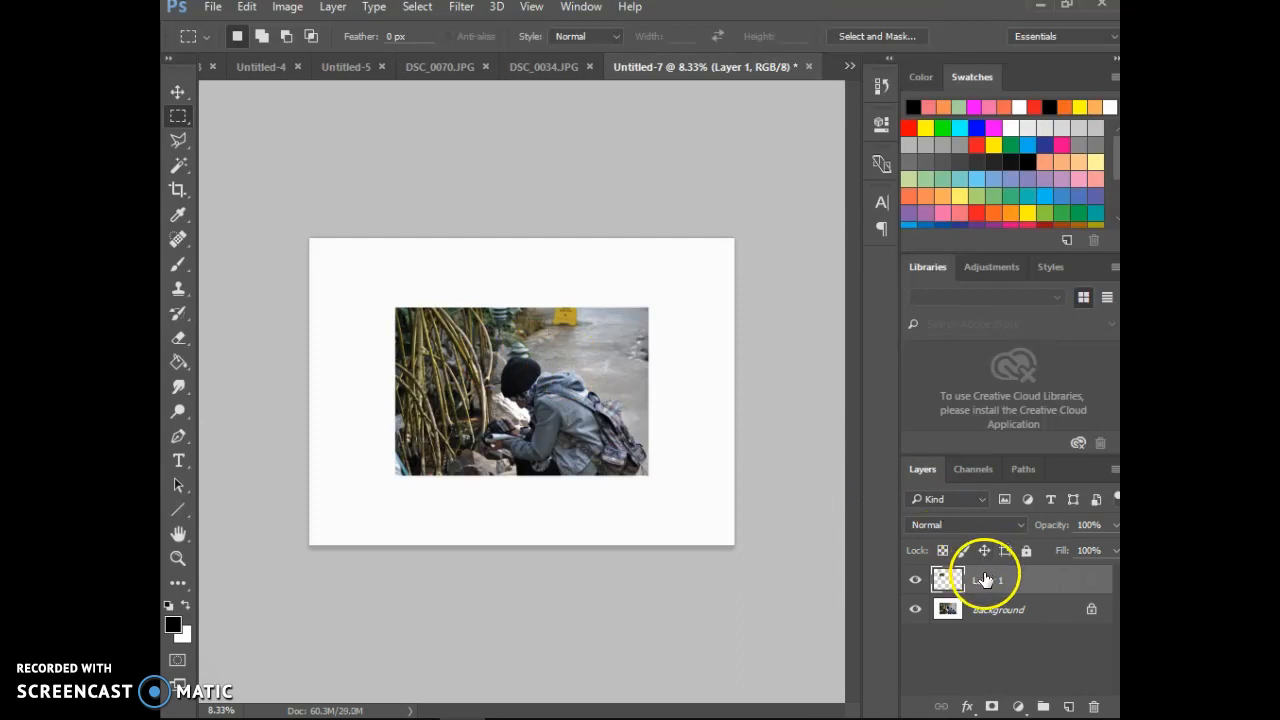
{"action": "left_click", "coordinate": [916, 610]}
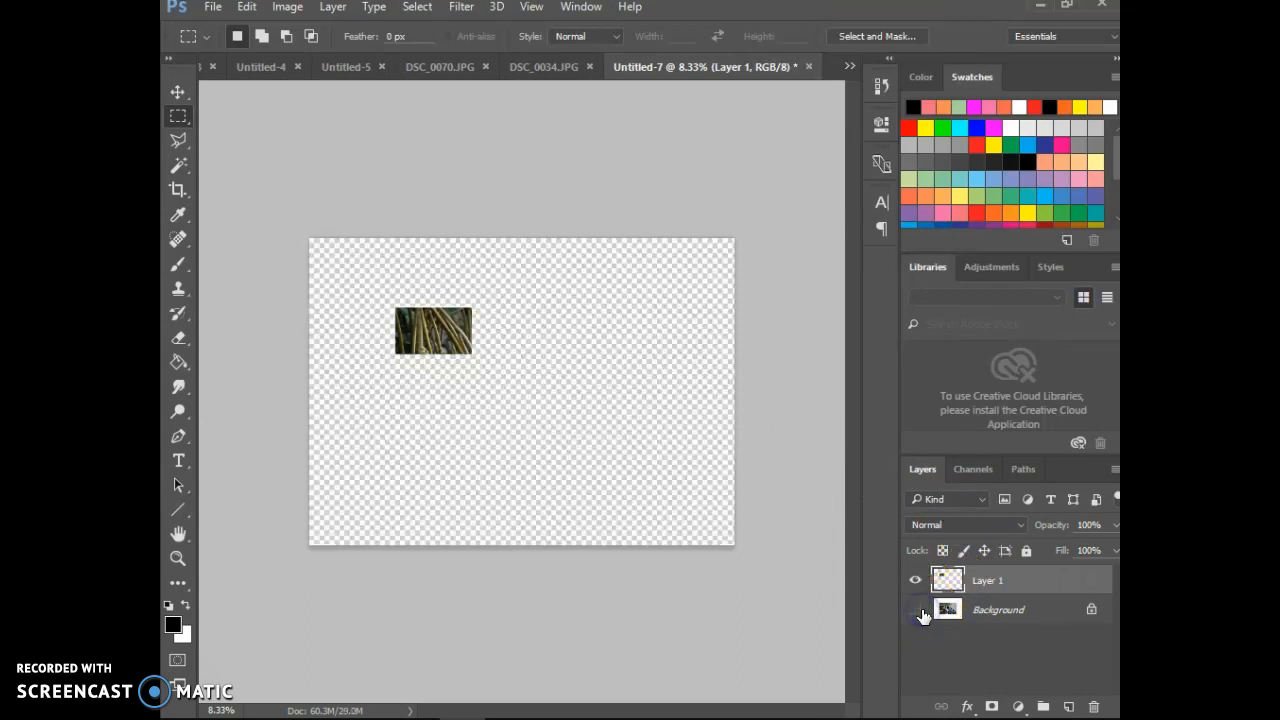
{"action": "left_click", "coordinate": [916, 610]}
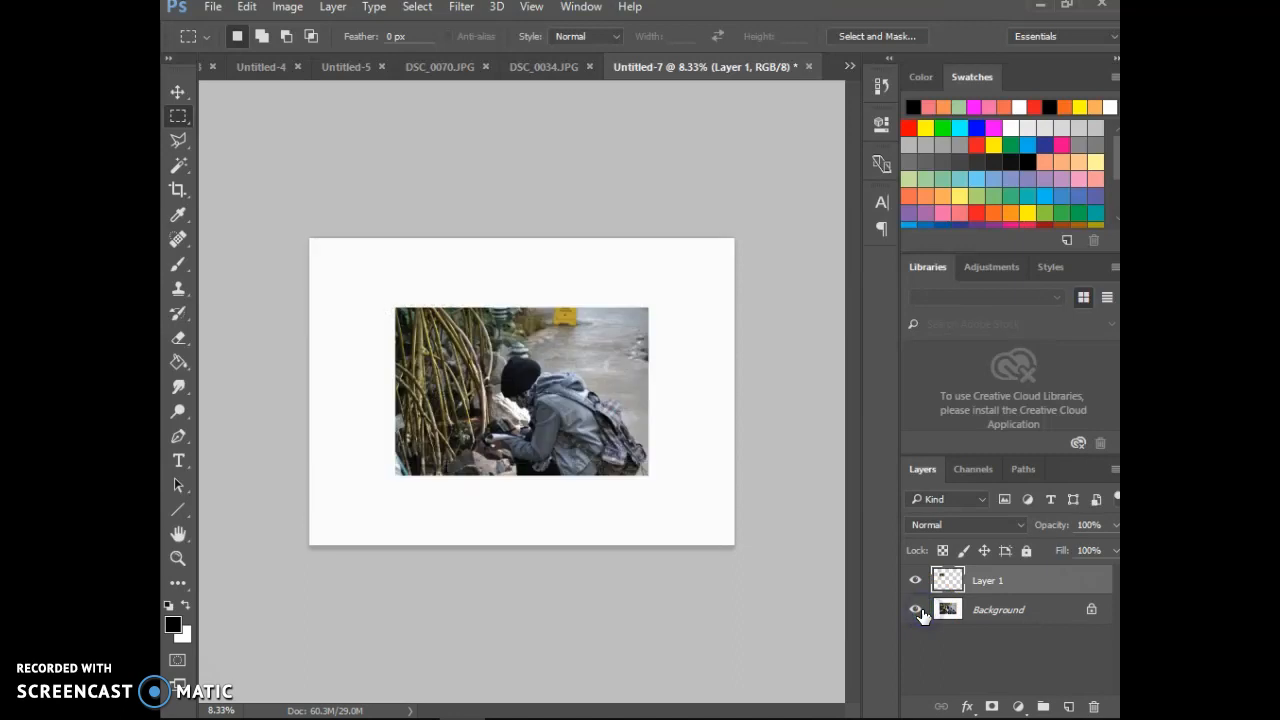
Step: Scale the copied corner piece on Layer 1 to about 122% with Free Transform so it extends past the photo's edges
{"action": "left_click", "coordinate": [990, 583]}
{"action": "key", "text": "ctrl+t"}
{"action": "left_click", "coordinate": [247, 8]}
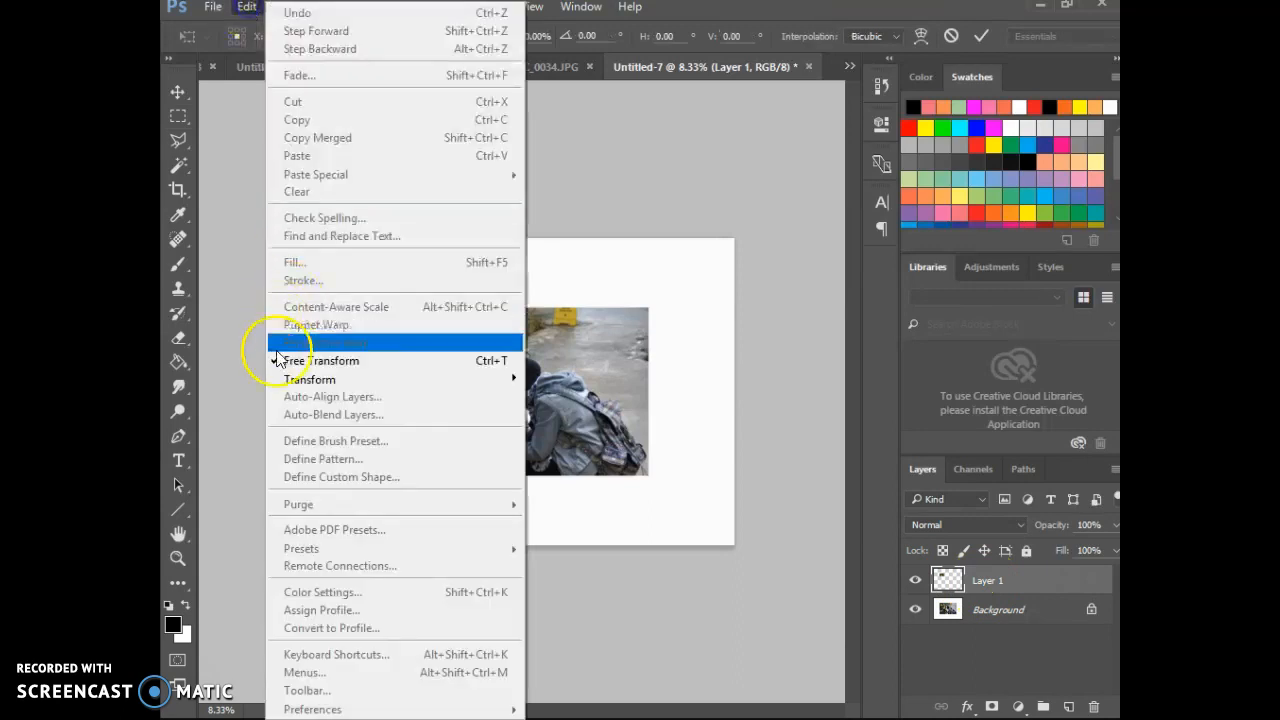
{"action": "left_click", "coordinate": [654, 286]}
{"action": "left_click_drag", "start_coordinate": [473, 307], "coordinate": [483, 299]}
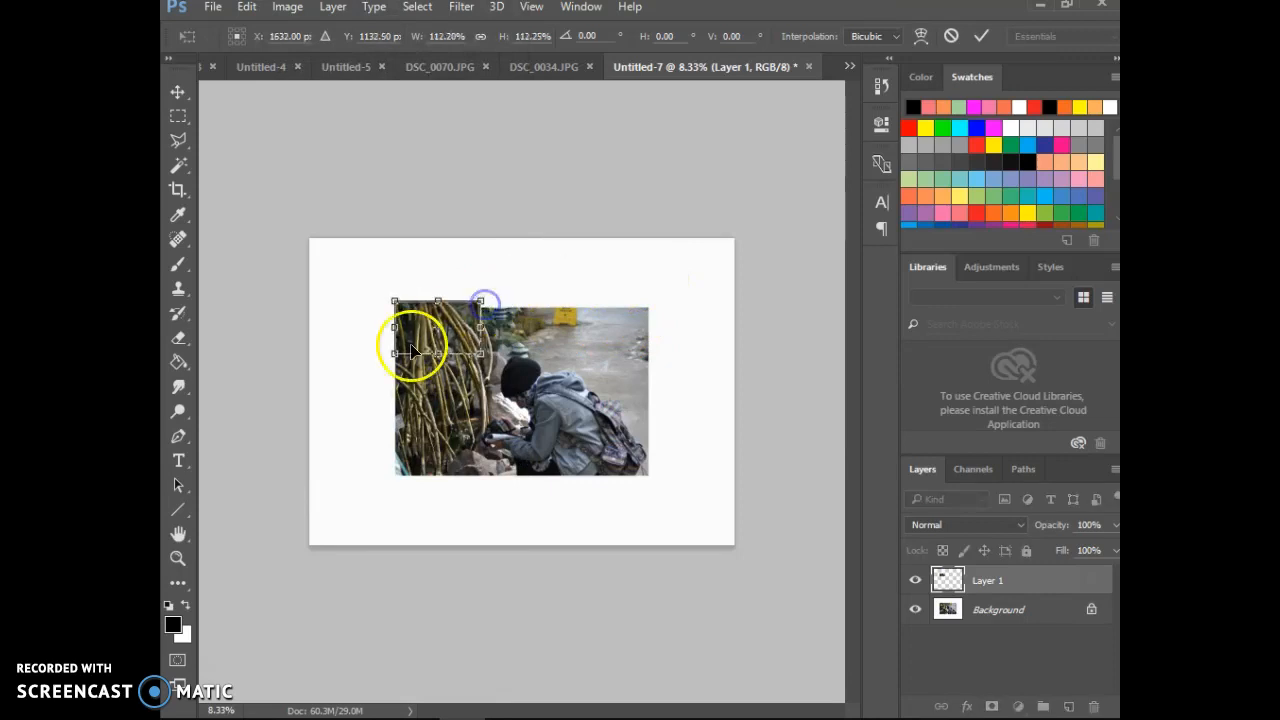
{"action": "left_click_drag", "start_coordinate": [396, 352], "coordinate": [389, 355]}
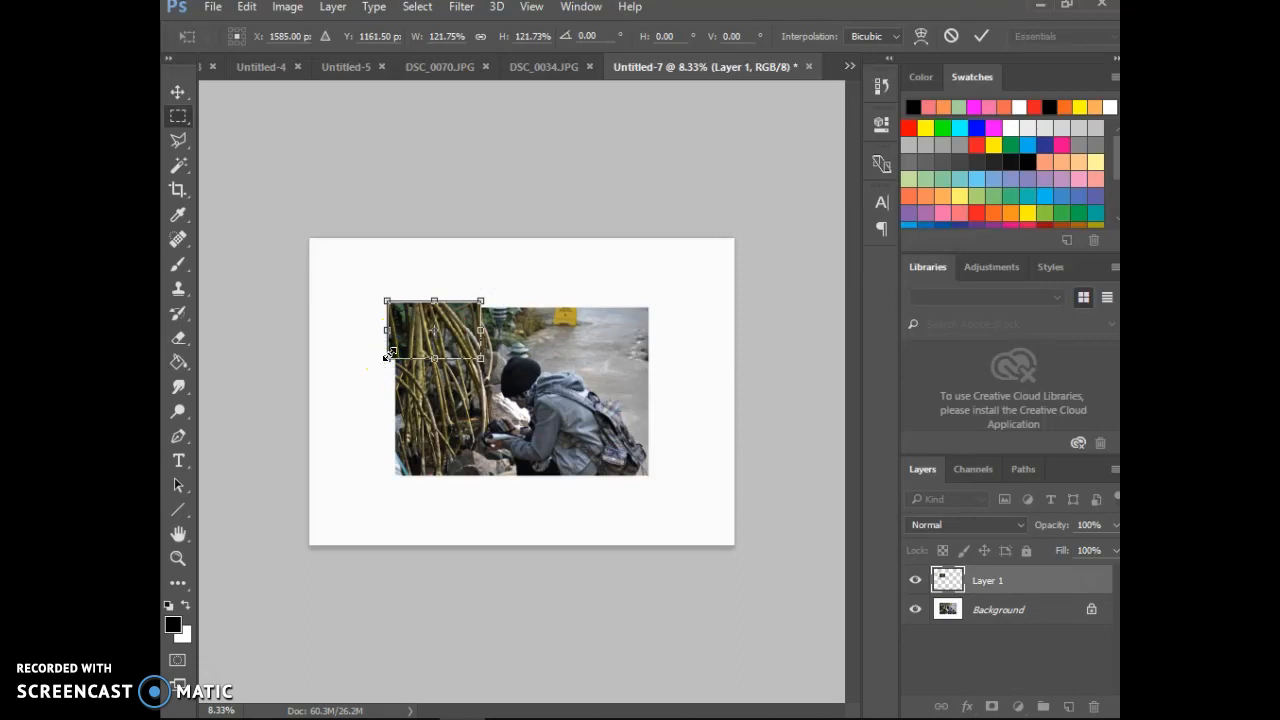
{"action": "key", "text": "Return"}
{"action": "left_click", "coordinate": [412, 347]}
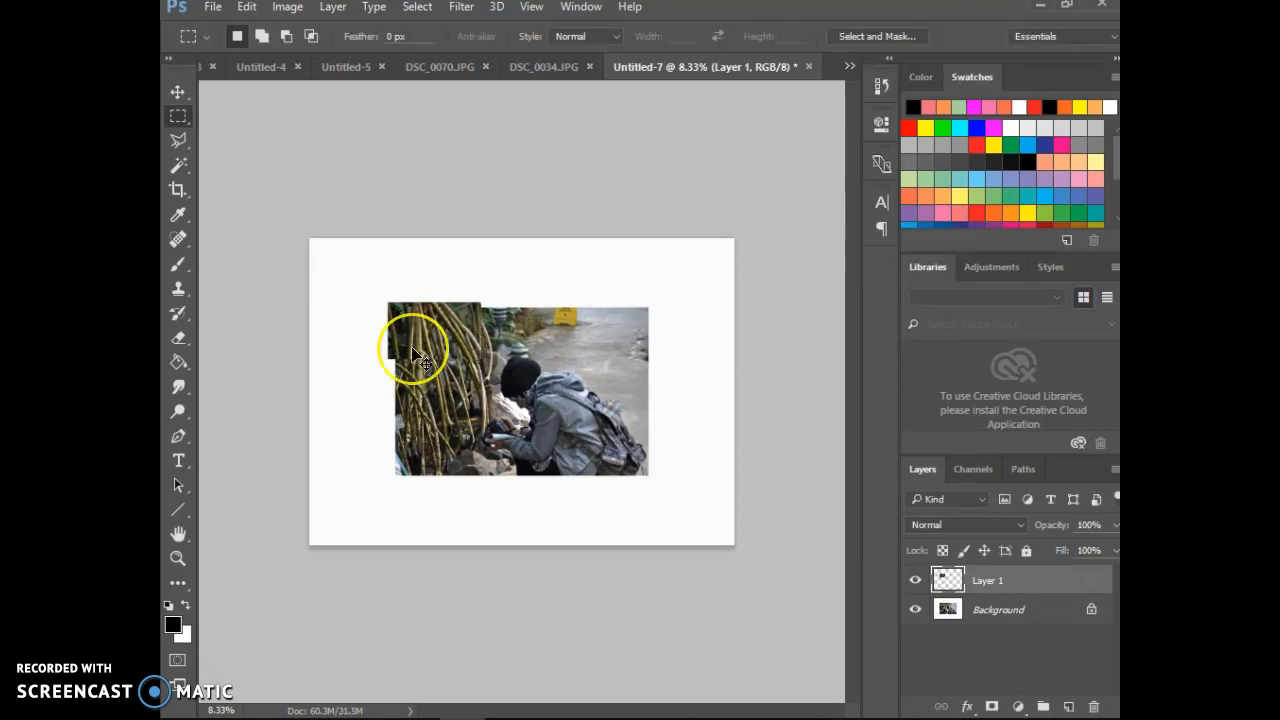
Step: Darken the enlarged corner piece with Levels, raising the shadow input level to 20 and nudging the midtones
{"action": "key", "text": "ctrl+plus"}
{"action": "key", "text": "ctrl+plus"}
{"action": "left_click", "coordinate": [424, 337]}
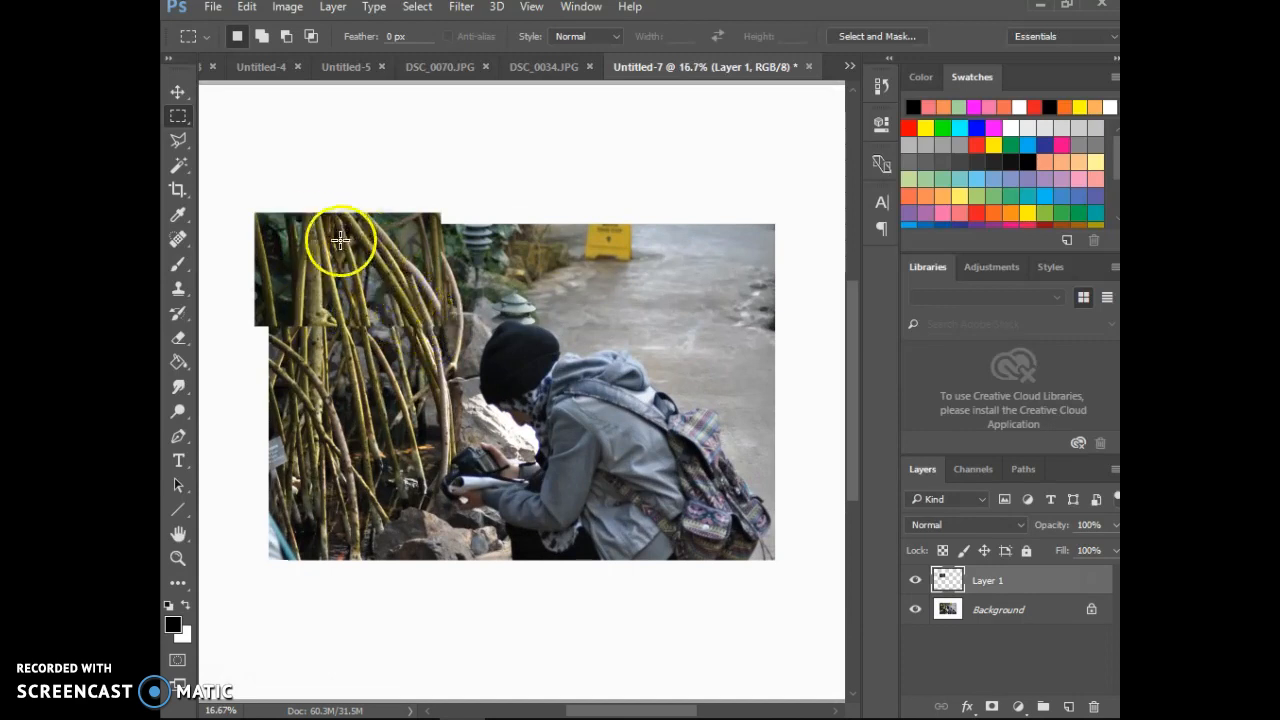
{"action": "left_click", "coordinate": [287, 7]}
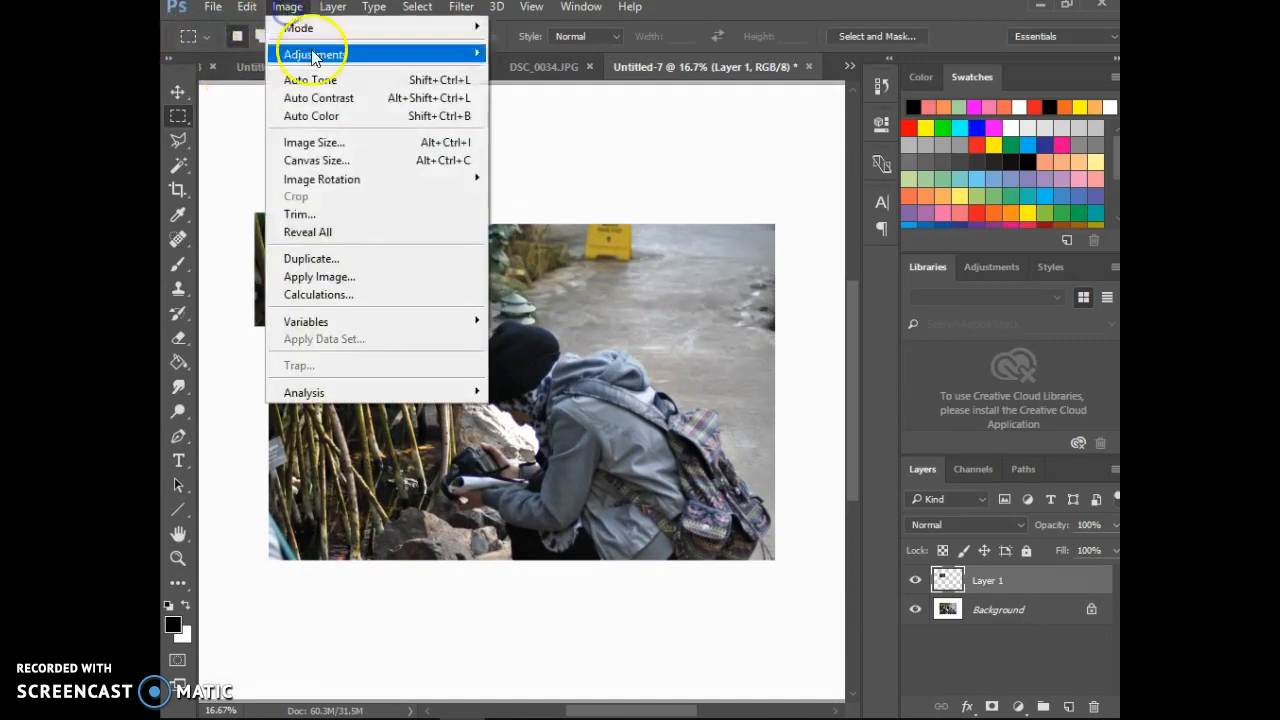
{"action": "mouse_move", "coordinate": [318, 54]}
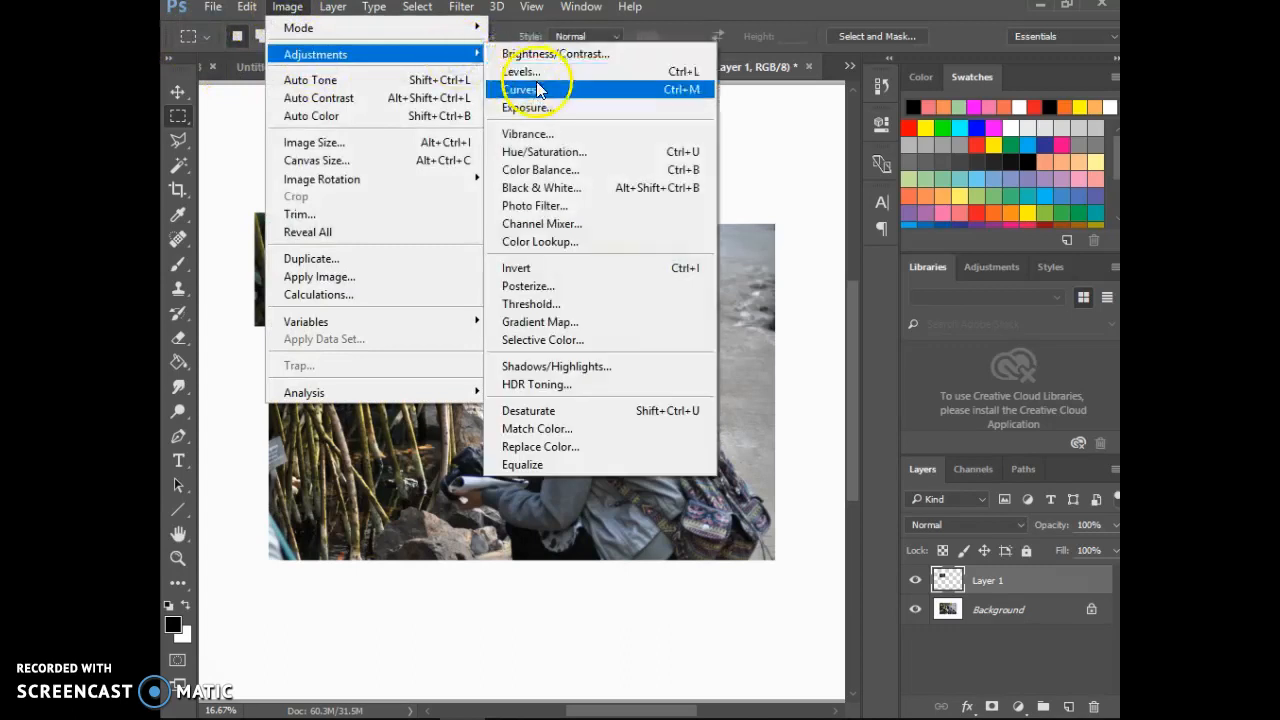
{"action": "left_click", "coordinate": [537, 73]}
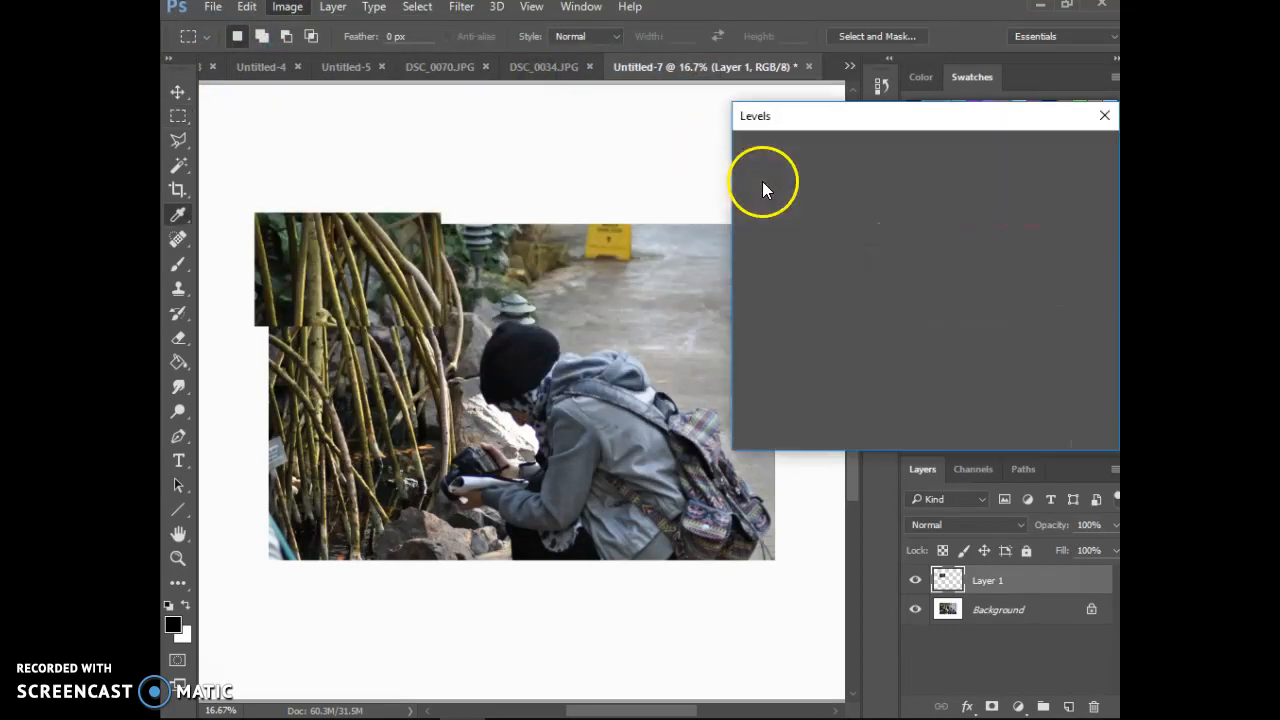
{"action": "left_click_drag", "start_coordinate": [753, 331], "coordinate": [797, 354]}
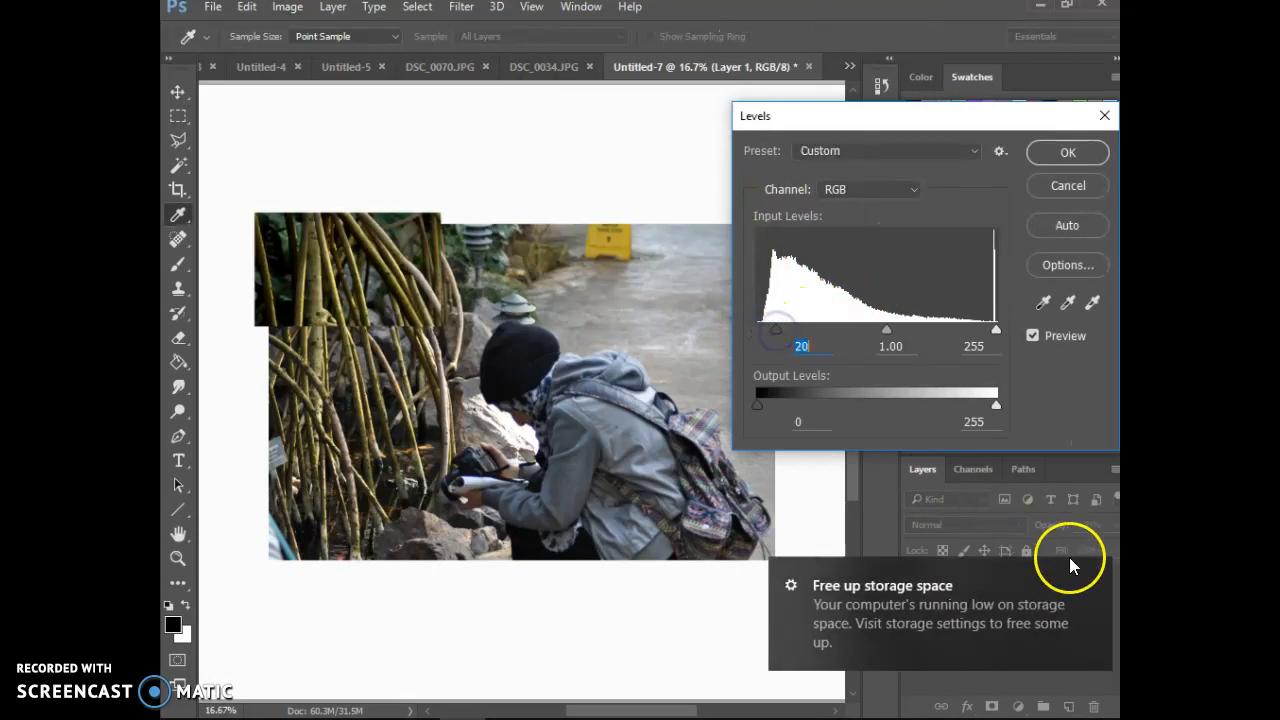
{"action": "left_click", "coordinate": [1095, 576]}
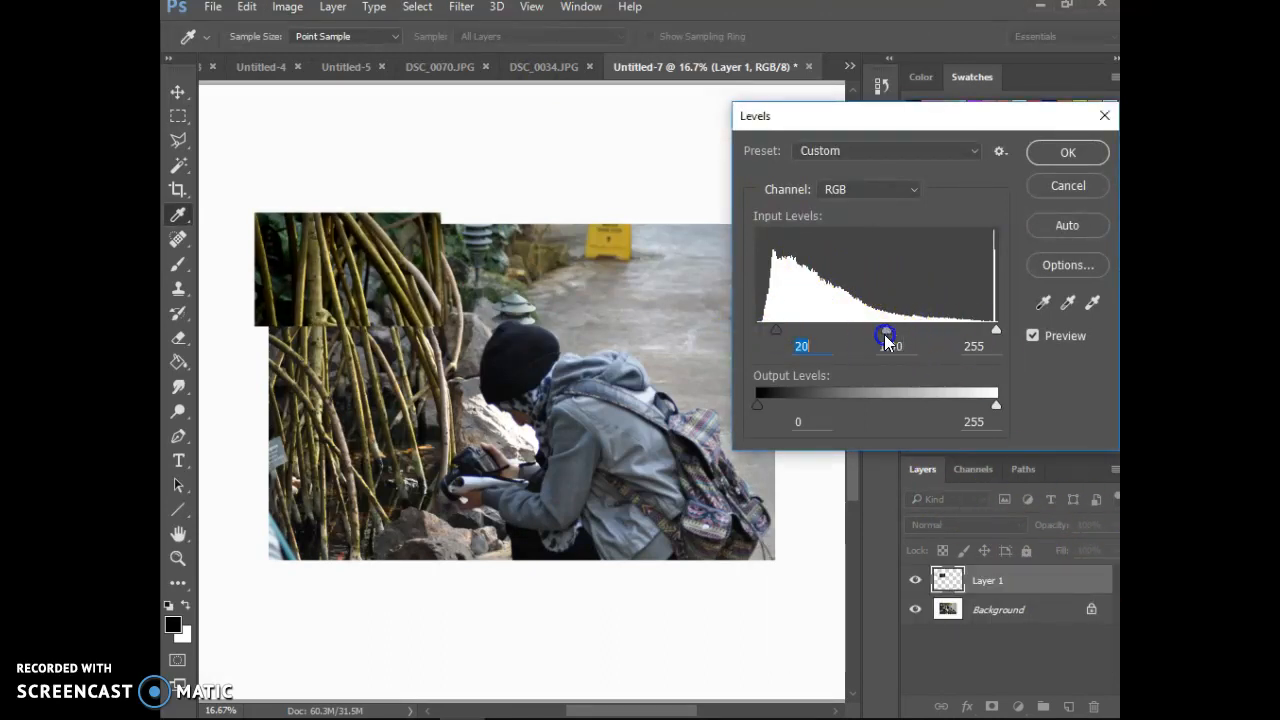
{"action": "left_click_drag", "start_coordinate": [880, 332], "coordinate": [881, 332]}
{"action": "left_click", "coordinate": [1066, 153]}
Step: Raise the corner piece's saturation to +69 with Hue/Saturation, keeping Layer 1 selected
{"action": "left_click", "coordinate": [247, 8]}
{"action": "left_click", "coordinate": [250, 8]}
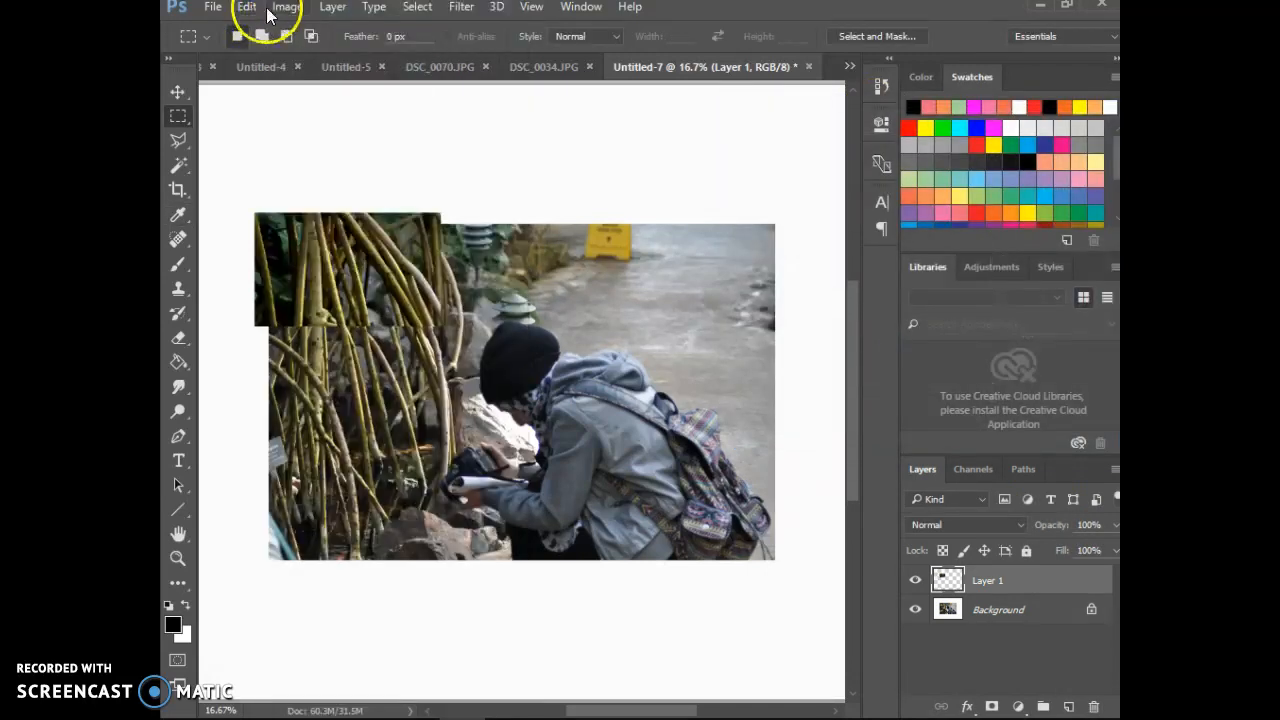
{"action": "left_click", "coordinate": [287, 7]}
{"action": "left_click", "coordinate": [350, 54]}
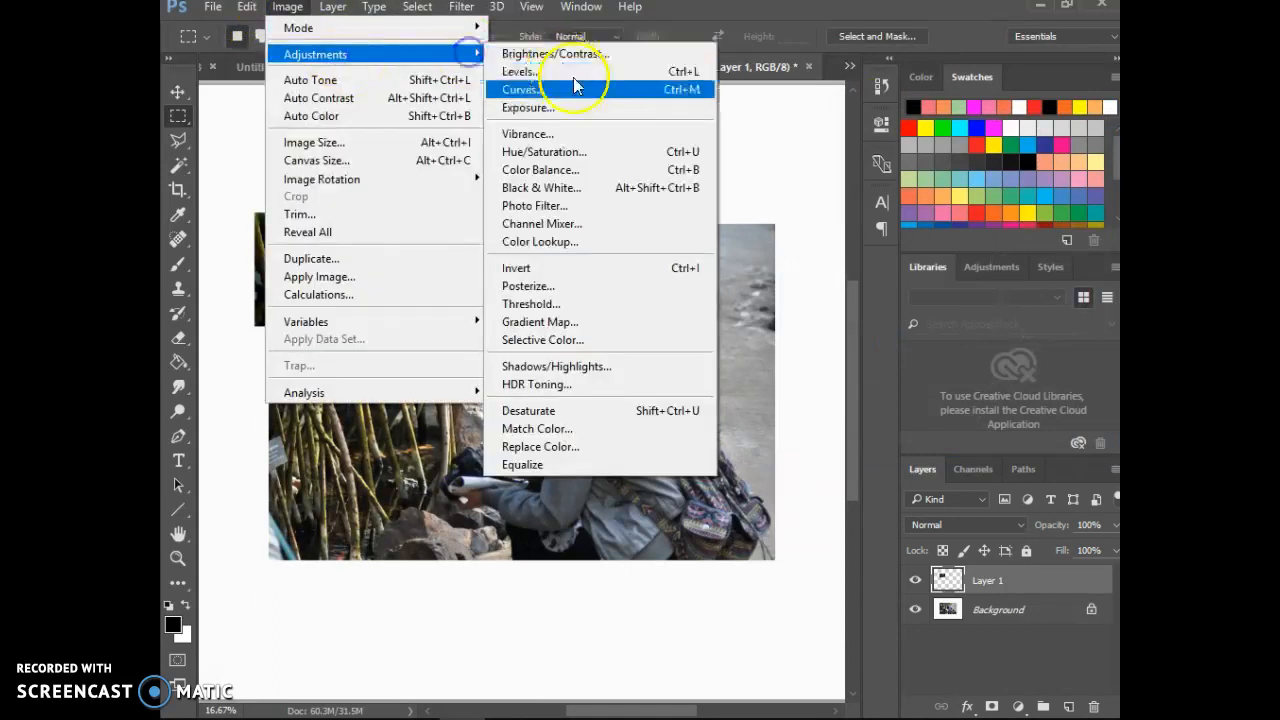
{"action": "left_click", "coordinate": [601, 152]}
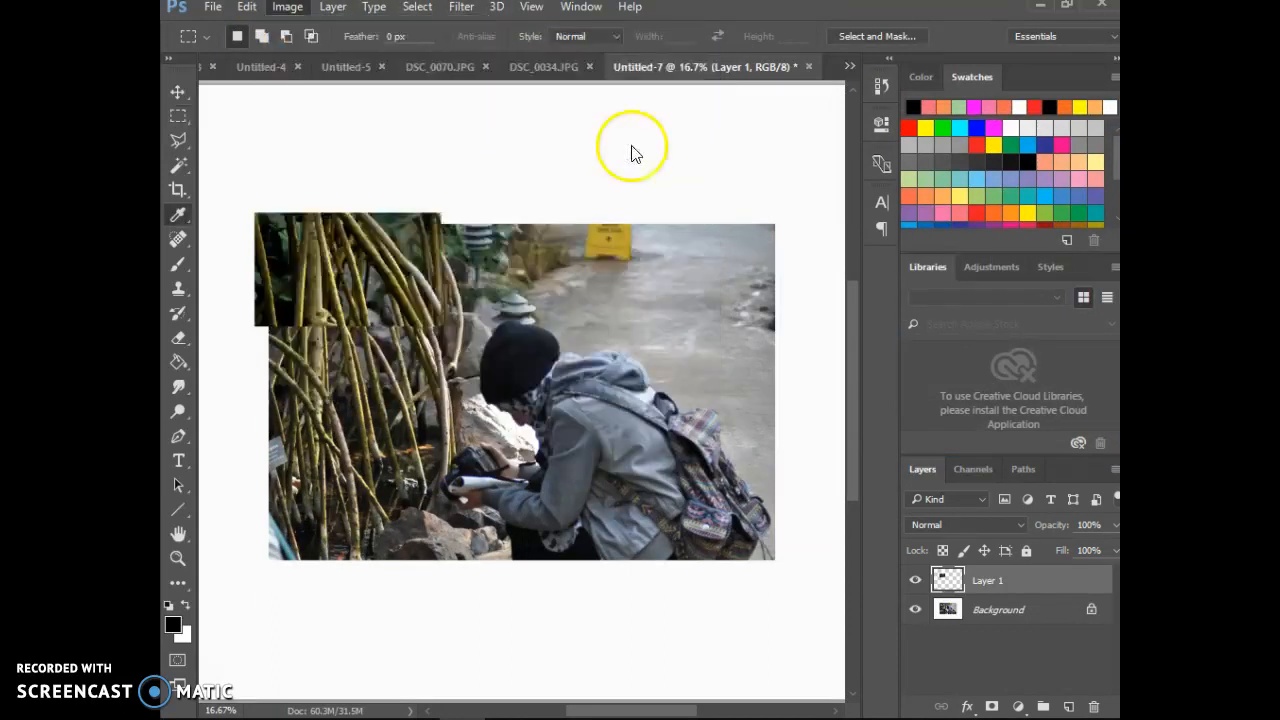
{"action": "left_click_drag", "start_coordinate": [872, 372], "coordinate": [920, 372]}
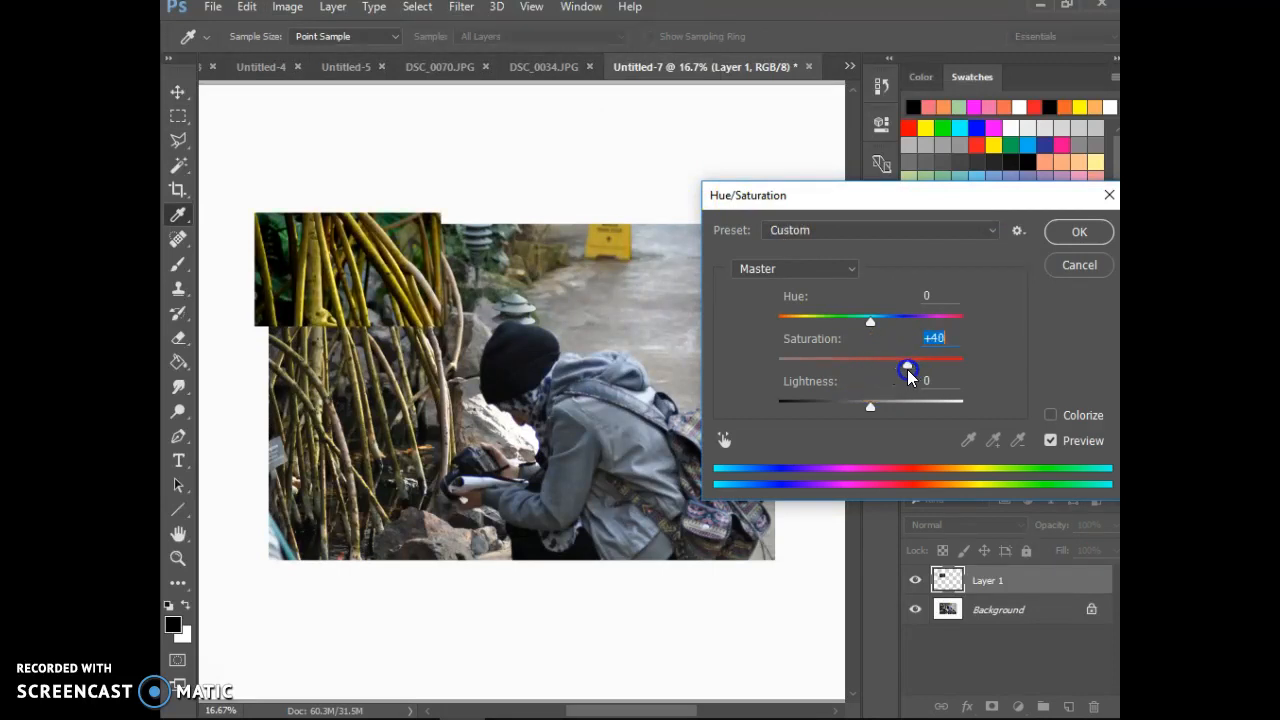
{"action": "left_click_drag", "start_coordinate": [908, 372], "coordinate": [762, 381]}
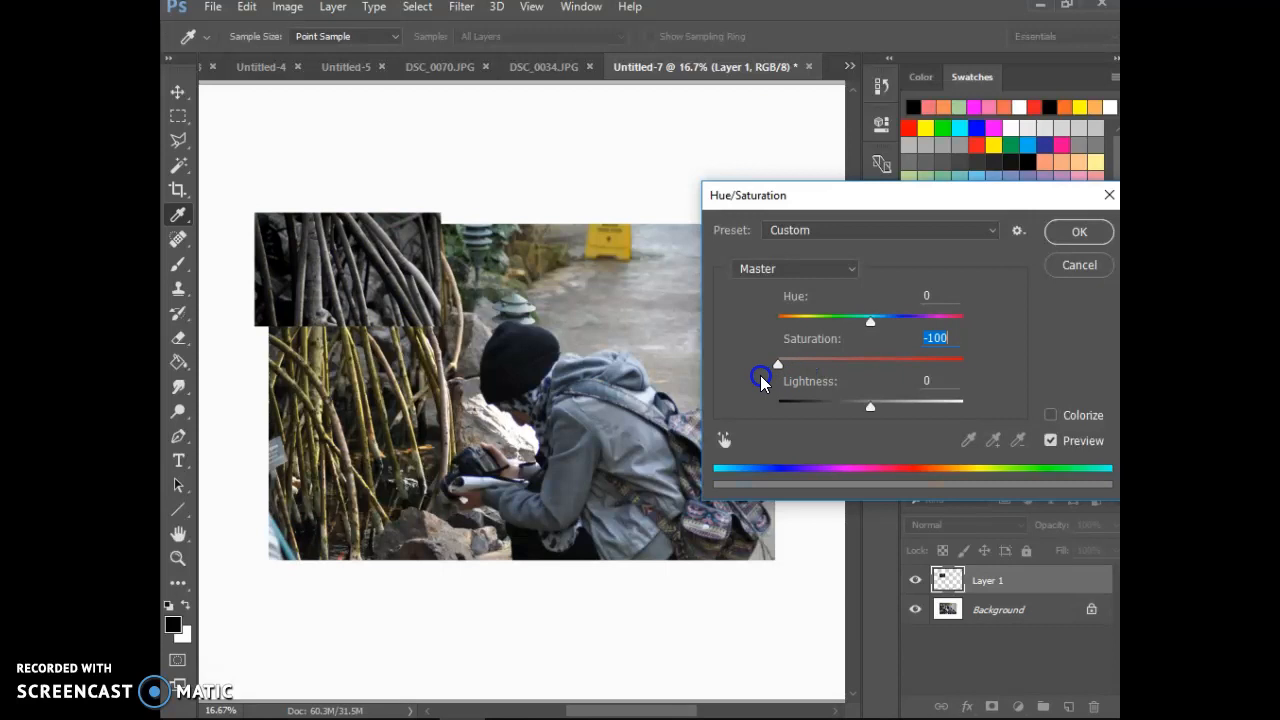
{"action": "left_click_drag", "start_coordinate": [759, 381], "coordinate": [903, 369]}
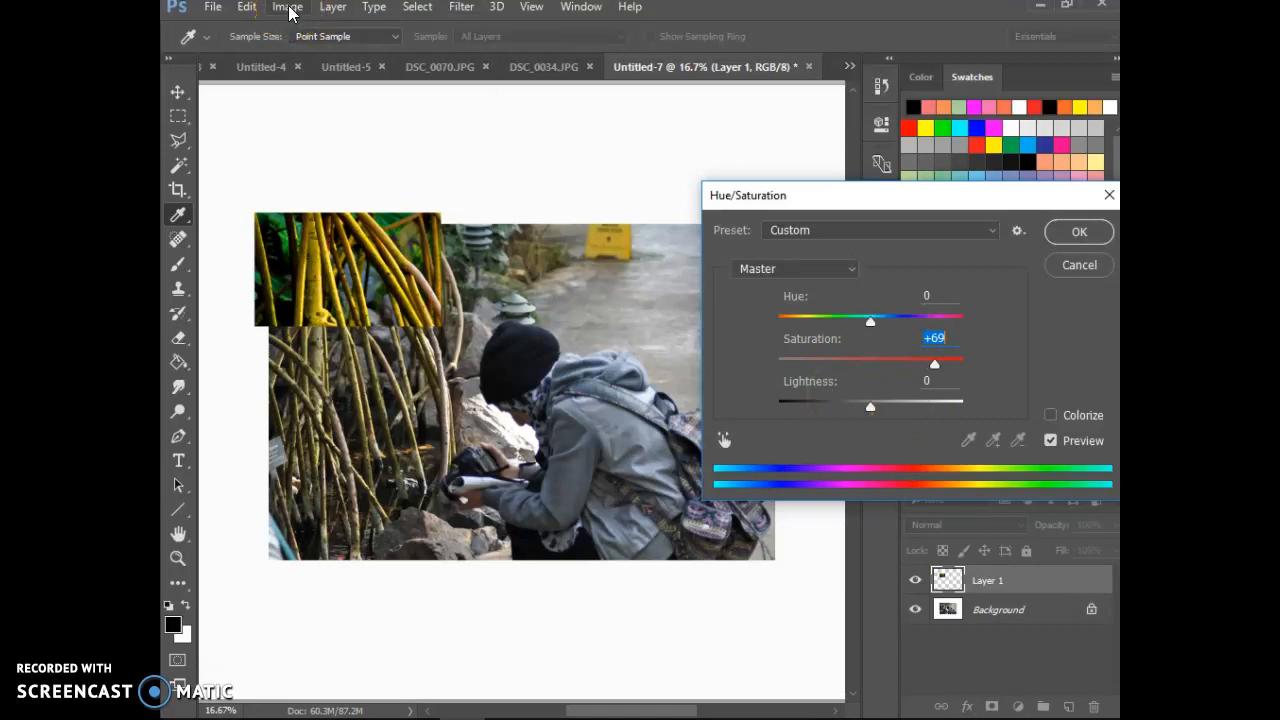
{"action": "left_click", "coordinate": [1079, 232]}
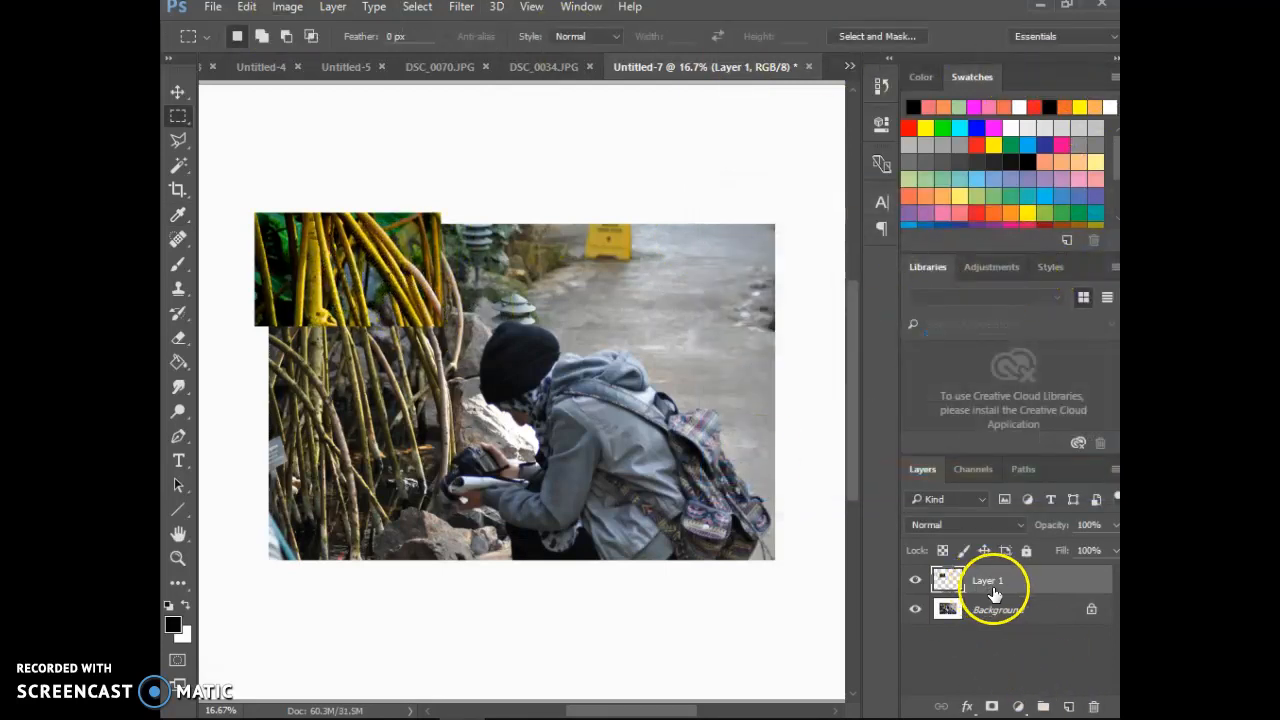
{"action": "left_click", "coordinate": [1054, 579]}
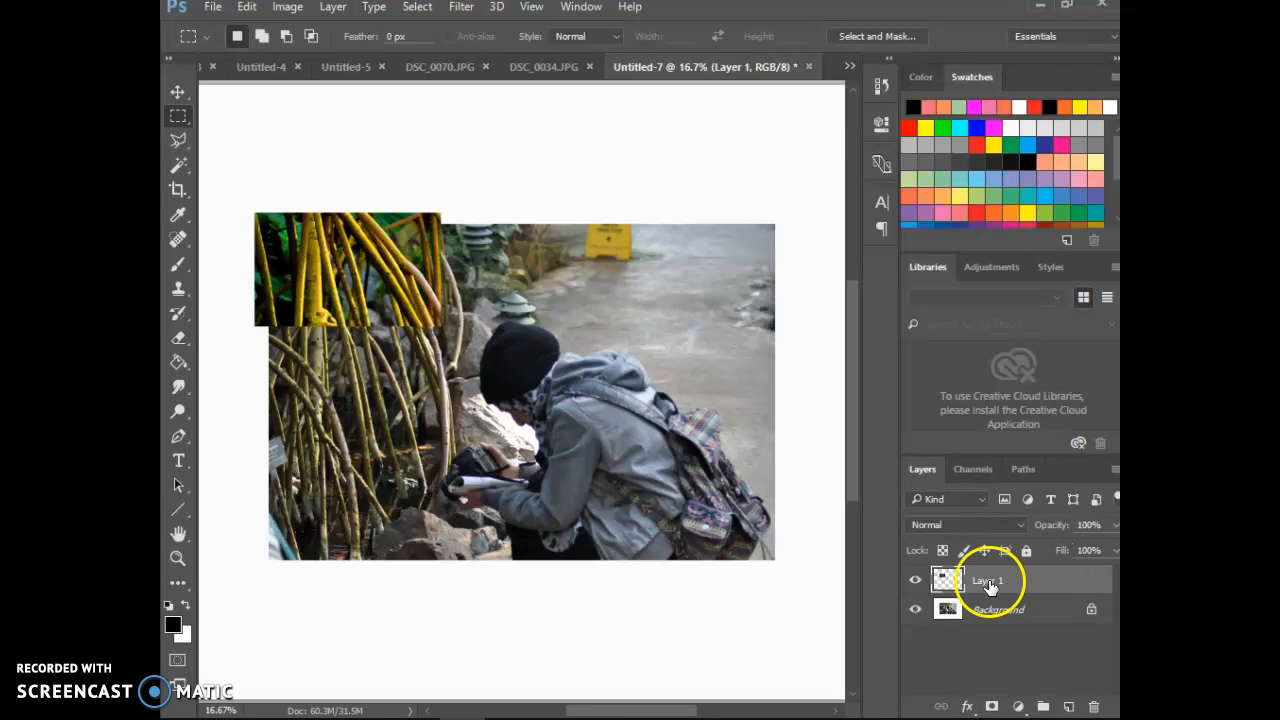
Step: Add a drop shadow to the corner piece on Layer 1 with 79% opacity, 47 px distance and 43 px size
{"action": "double_click", "coordinate": [1057, 574]}
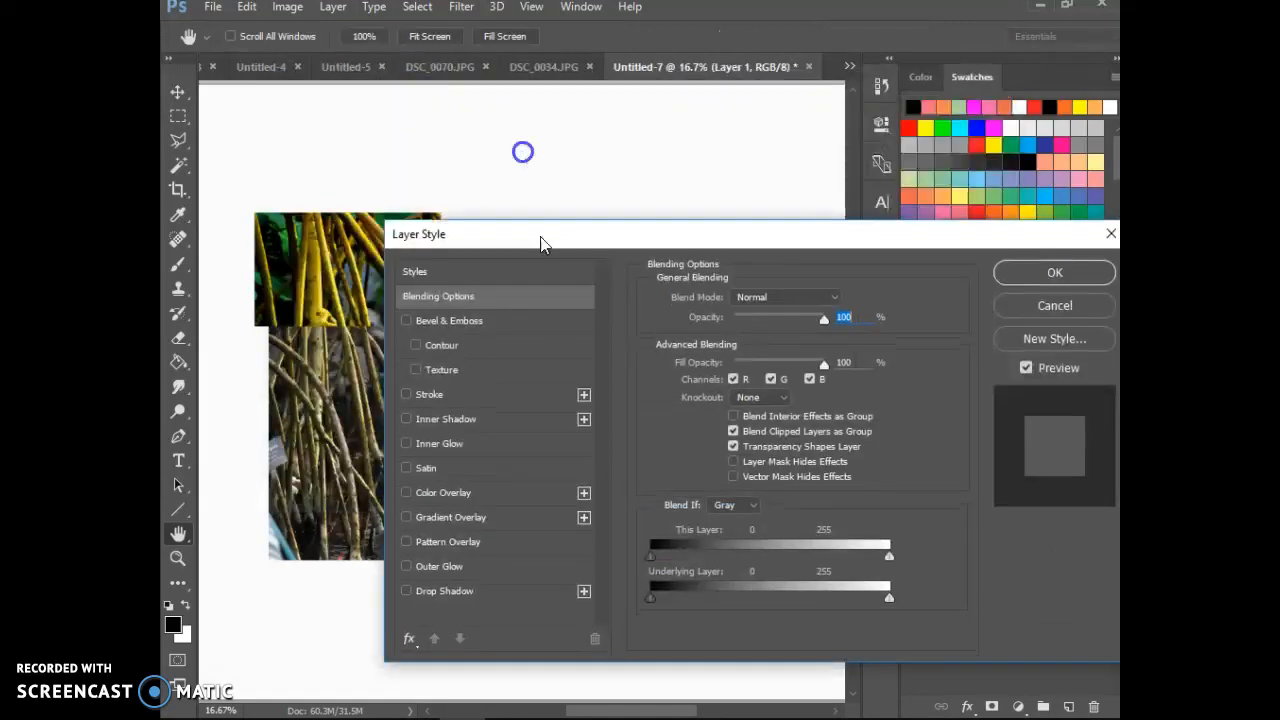
{"action": "left_click_drag", "start_coordinate": [523, 237], "coordinate": [599, 203]}
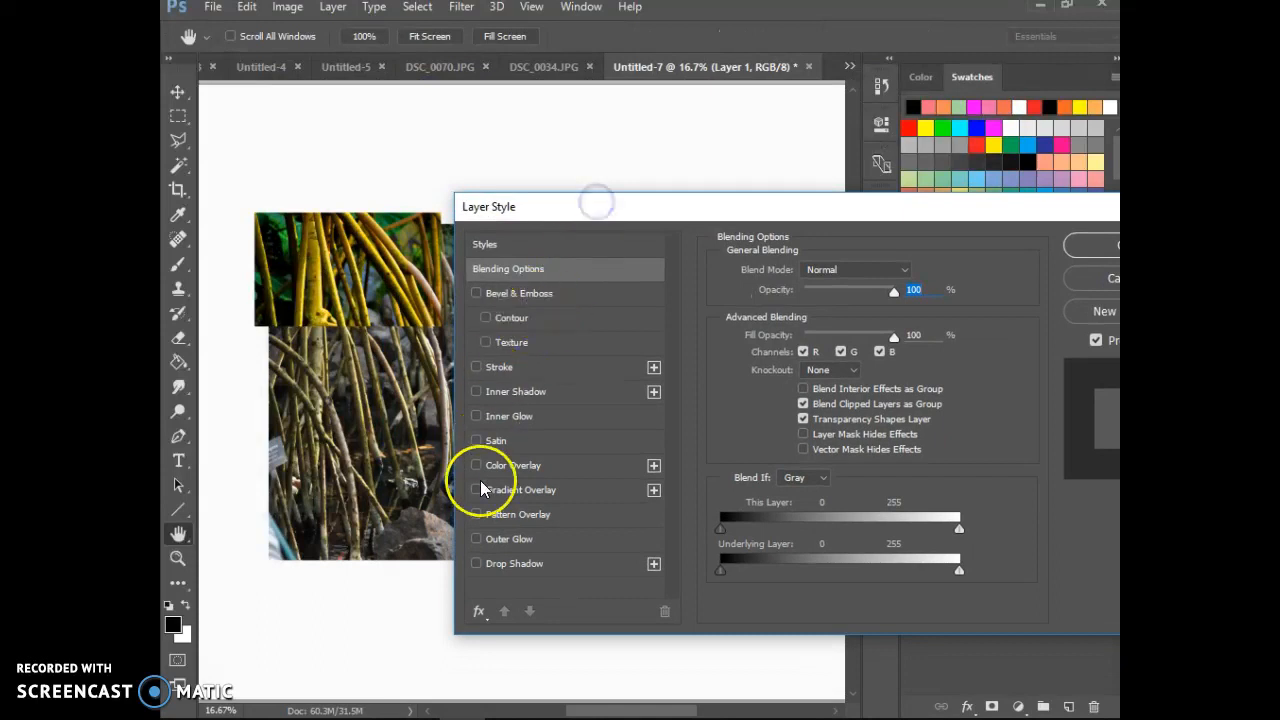
{"action": "left_click", "coordinate": [477, 565]}
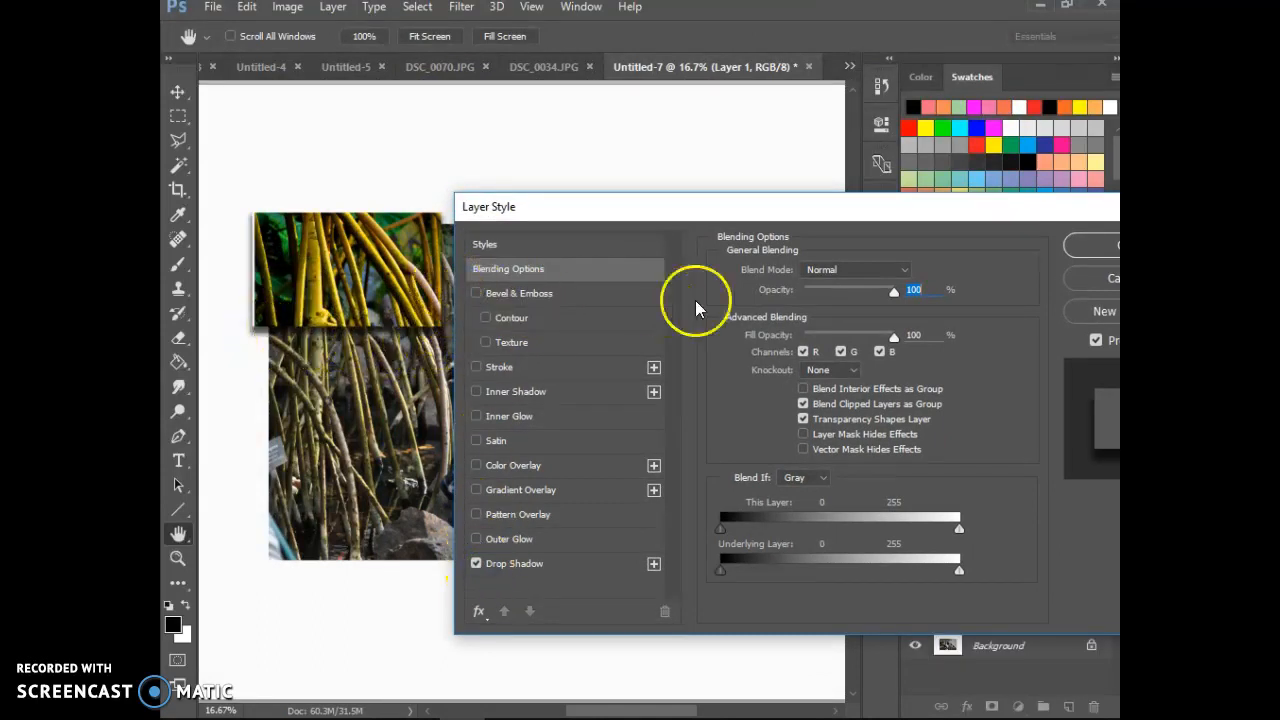
{"action": "left_click", "coordinate": [509, 564]}
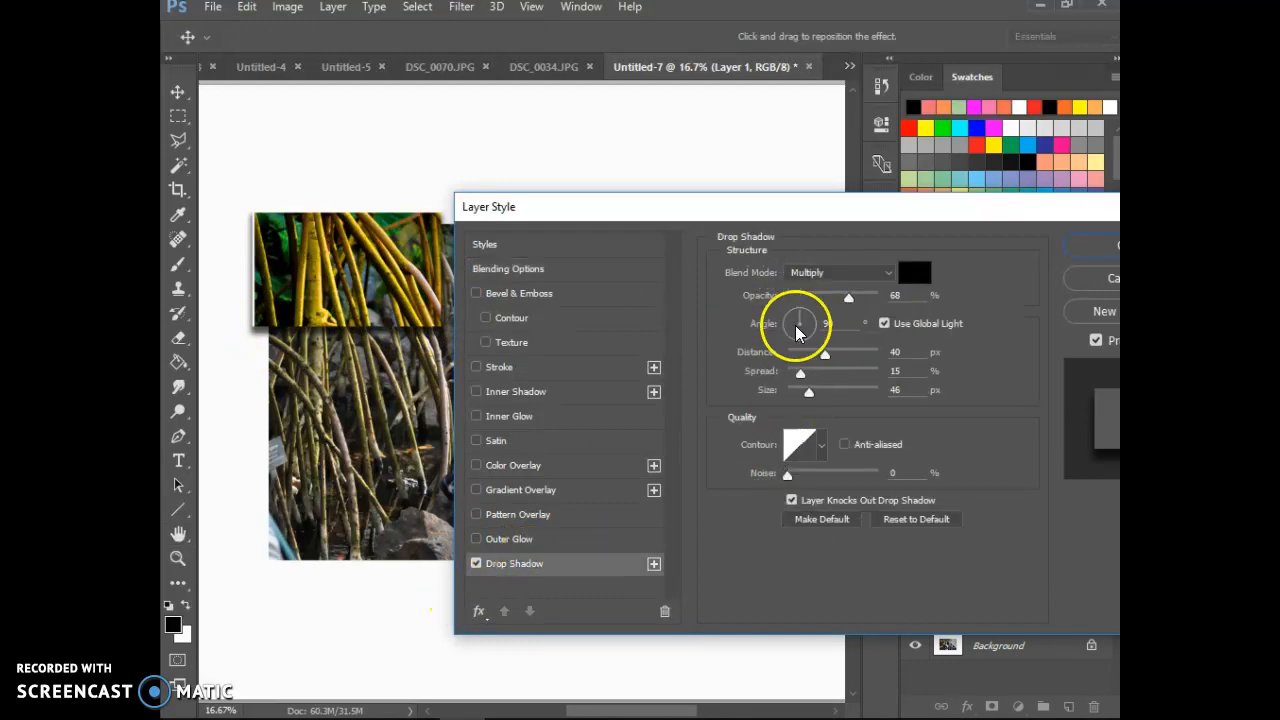
{"action": "left_click_drag", "start_coordinate": [849, 297], "coordinate": [856, 303]}
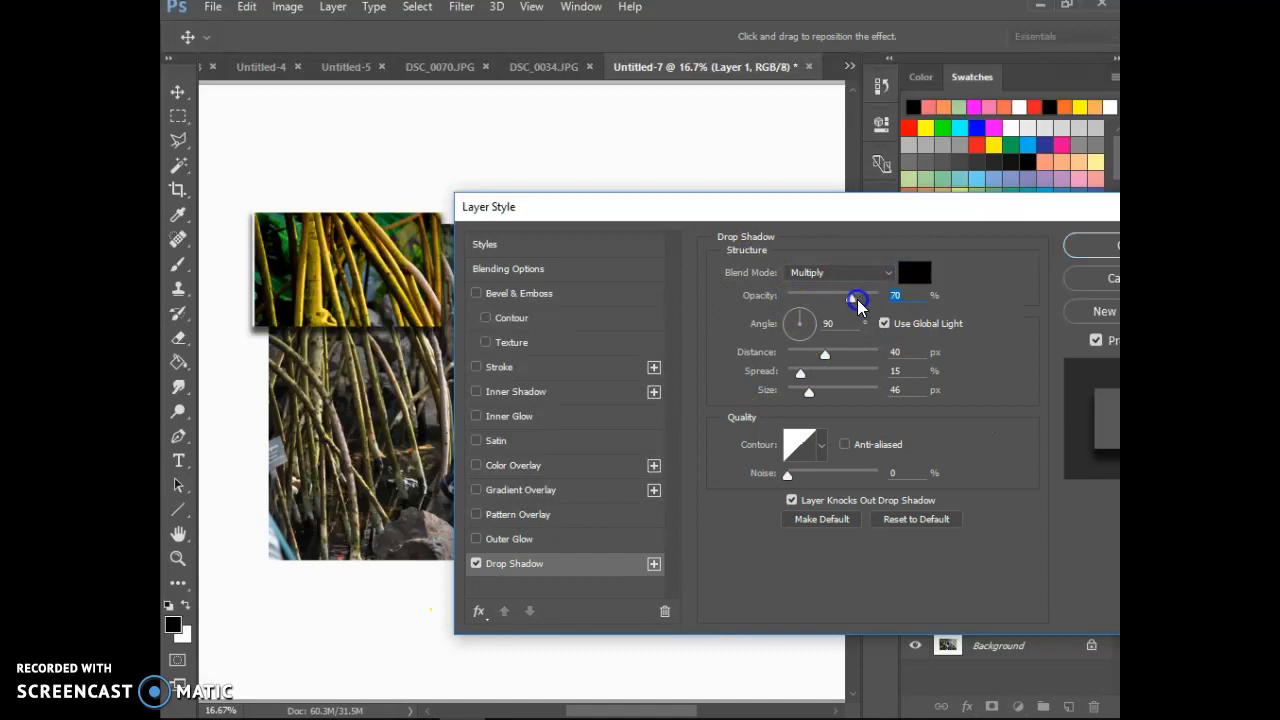
{"action": "left_click_drag", "start_coordinate": [825, 354], "coordinate": [818, 390]}
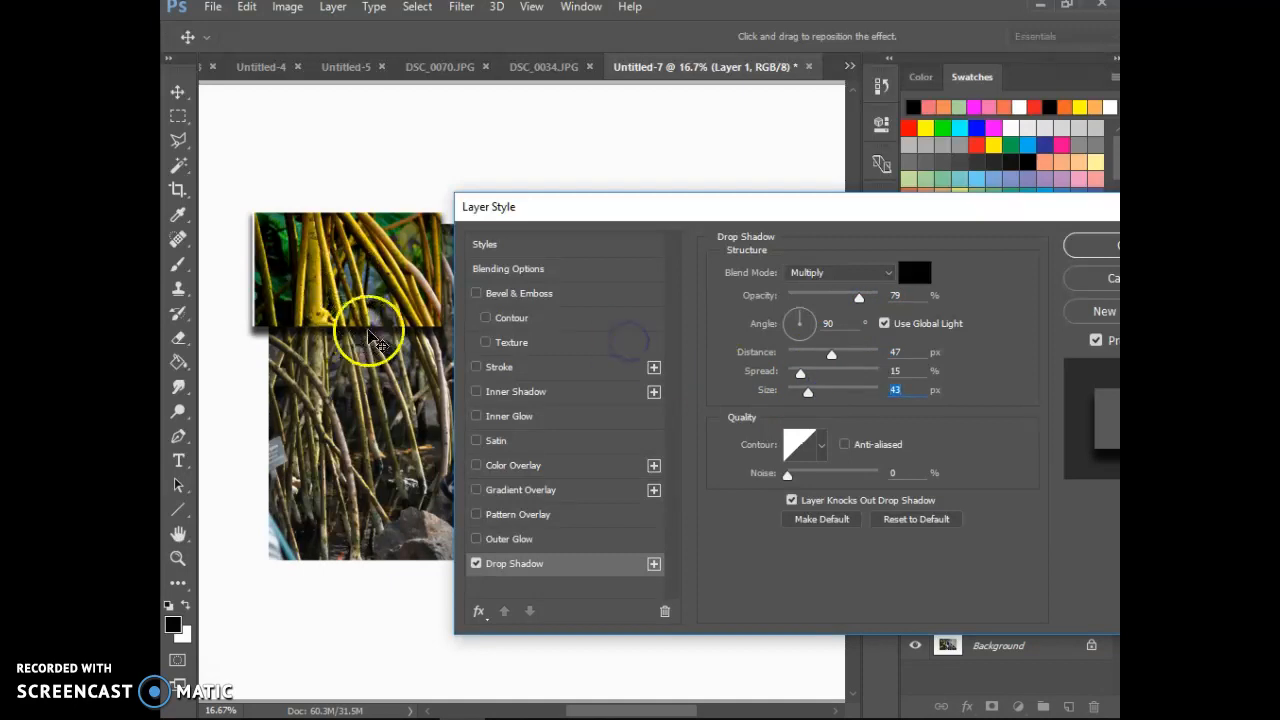
{"action": "left_click", "coordinate": [1076, 251]}
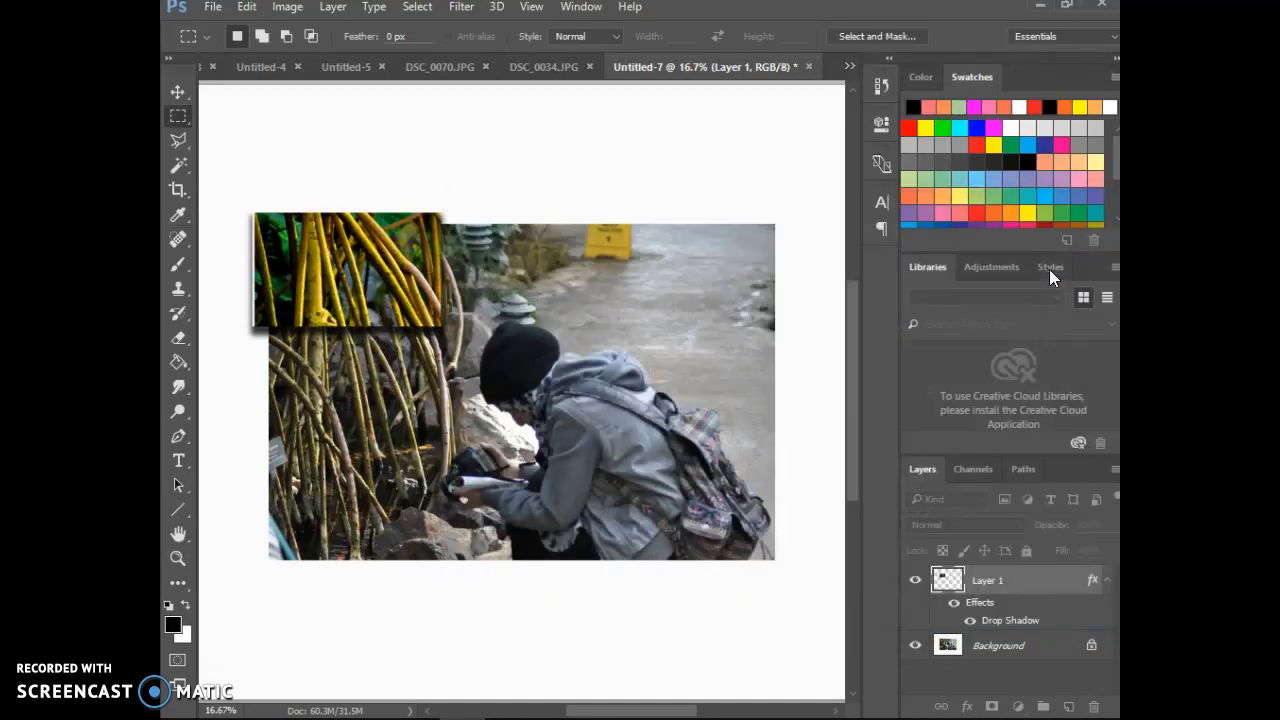
Step: Copy a tall rectangular piece of the Background, between the corner piece and the crouching person, to a new layer
{"action": "left_click", "coordinate": [995, 645]}
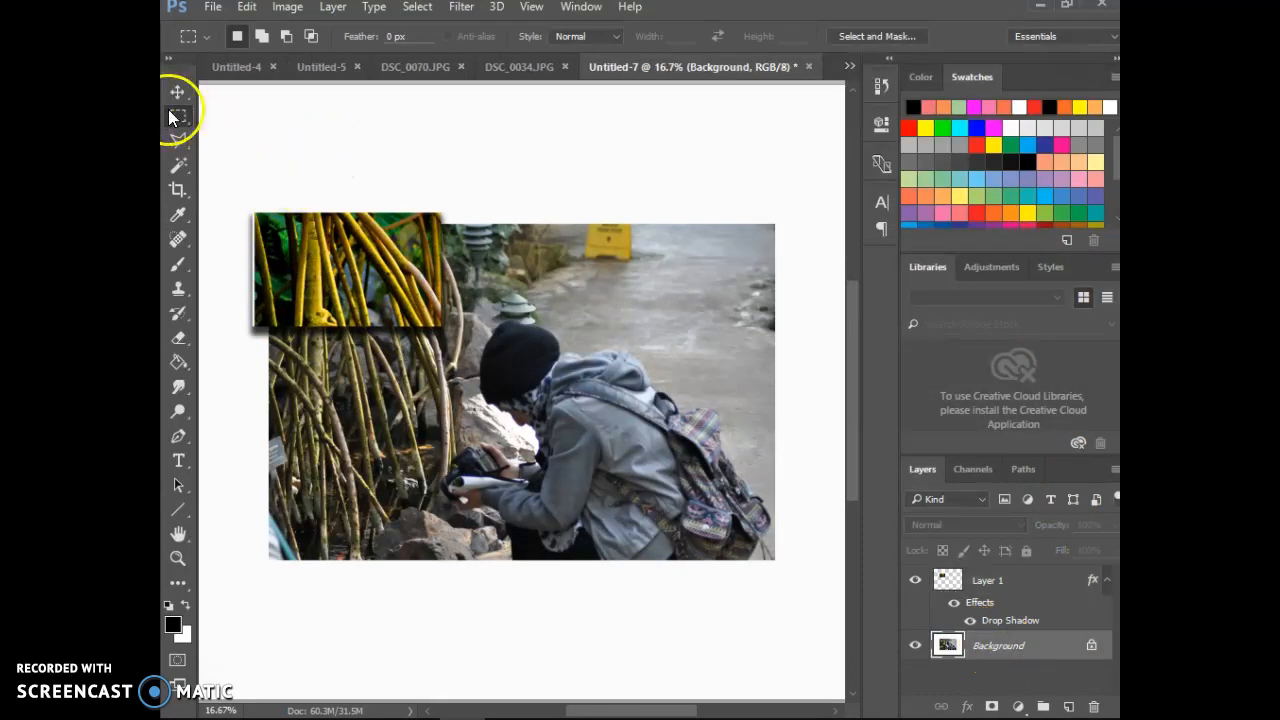
{"action": "left_click_drag", "start_coordinate": [391, 293], "coordinate": [485, 432]}
{"action": "left_click_drag", "start_coordinate": [469, 442], "coordinate": [473, 487]}
{"action": "left_click", "coordinate": [479, 467]}
{"action": "key", "text": "ctrl+j"}
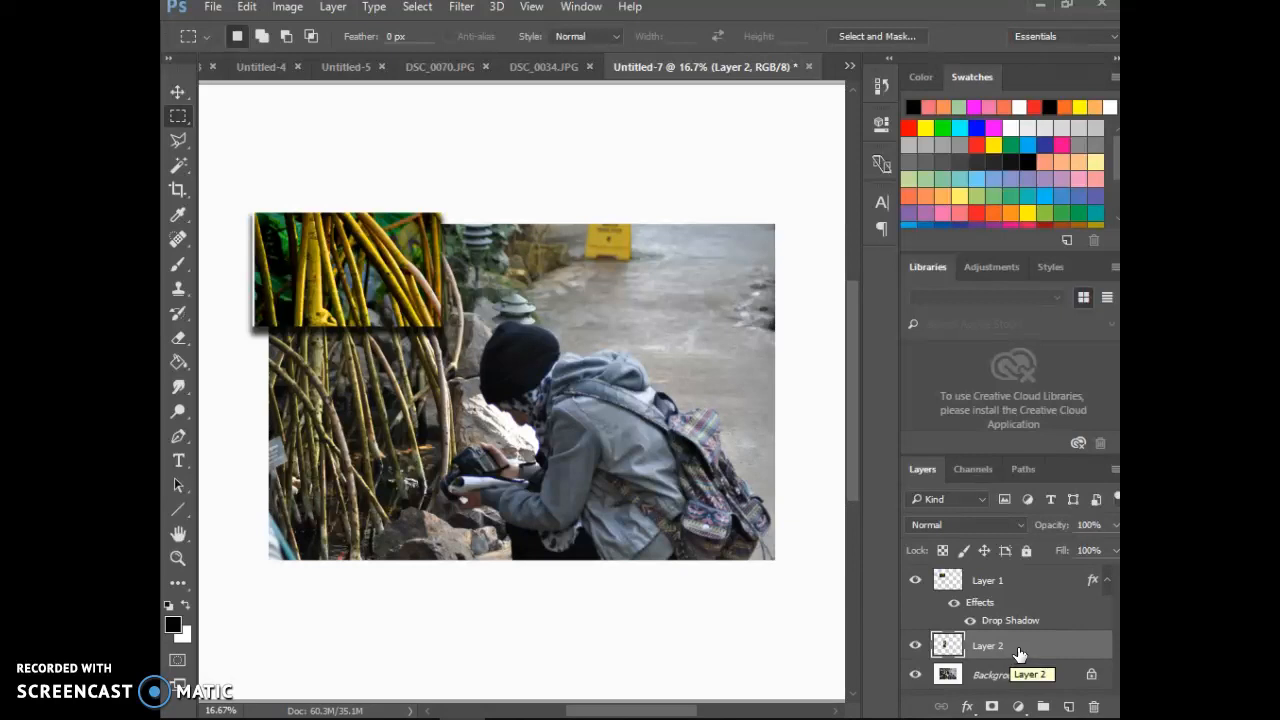
Step: Colorize the tall piece on Layer 2 green using Hue/Saturation with hue 138 and saturation 71
{"action": "left_click", "coordinate": [637, 215]}
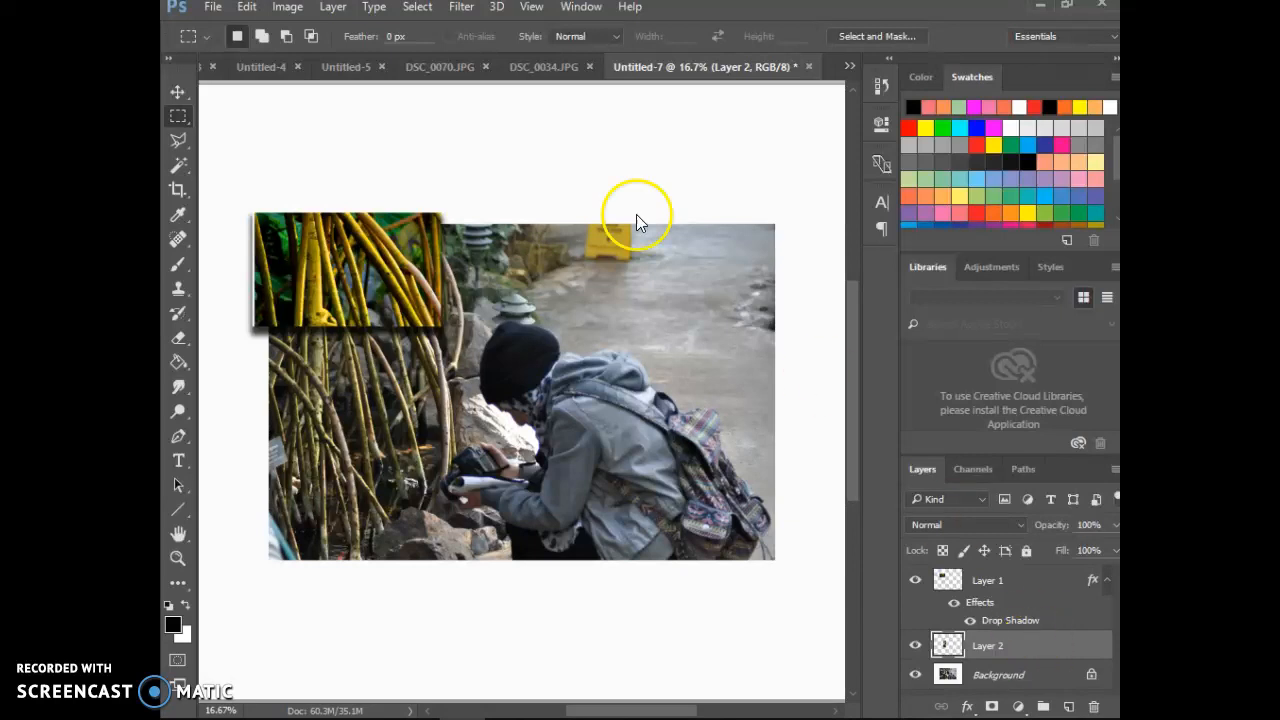
{"action": "left_click", "coordinate": [287, 8]}
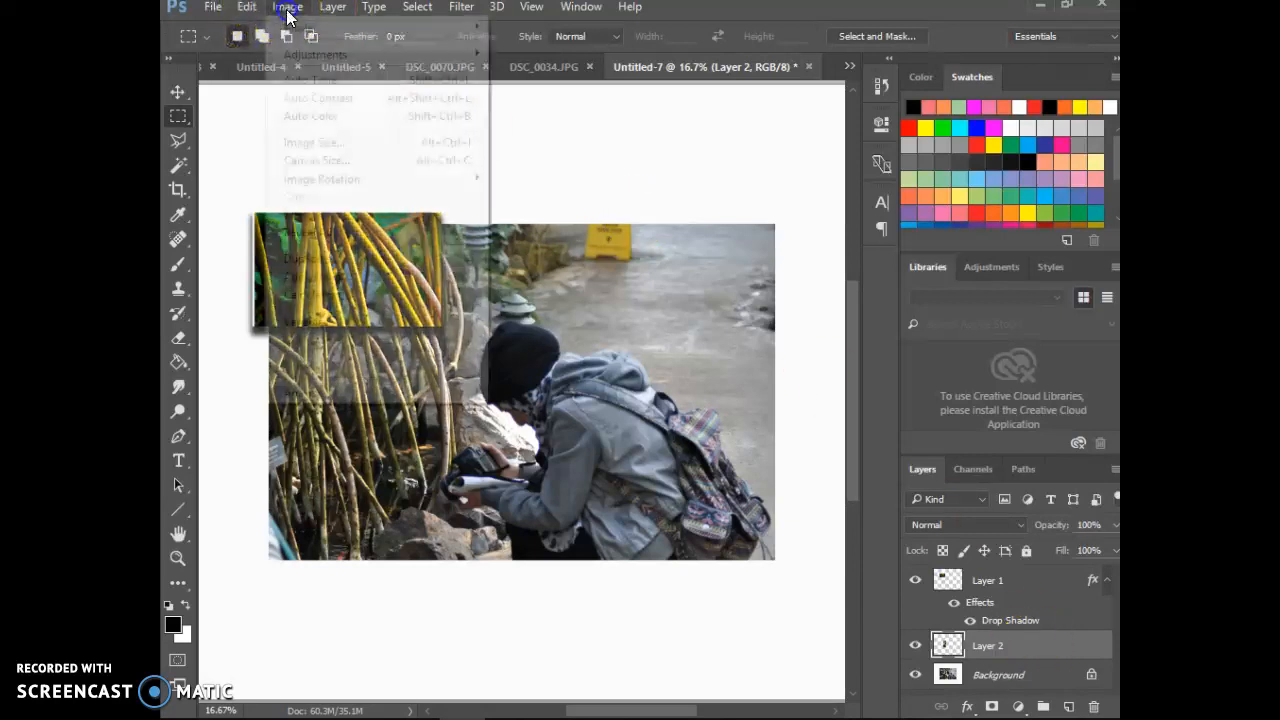
{"action": "mouse_move", "coordinate": [306, 55]}
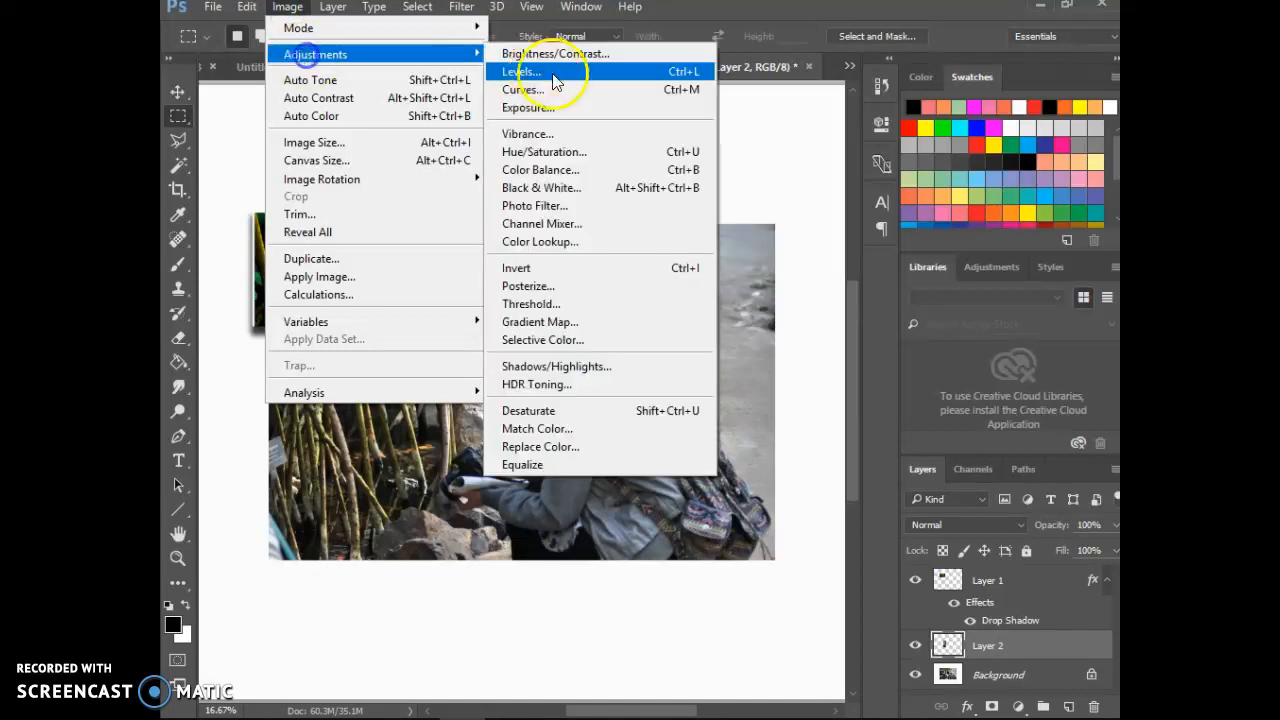
{"action": "left_click", "coordinate": [566, 154]}
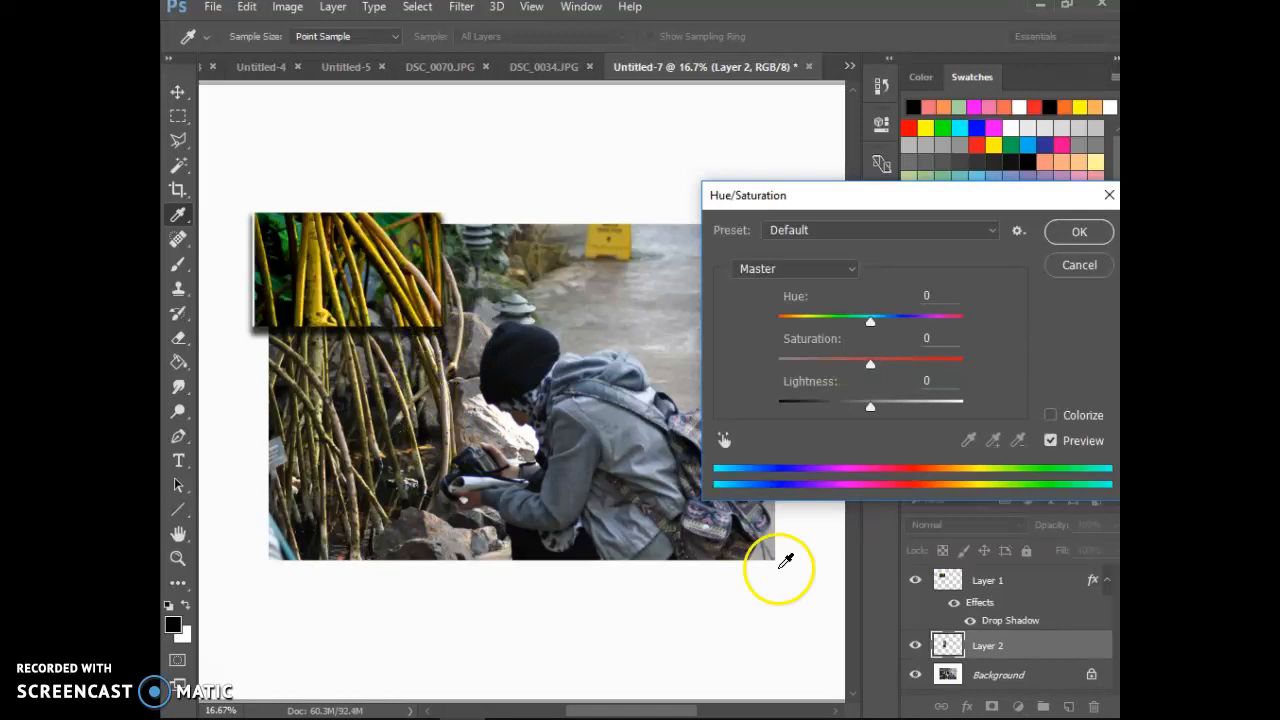
{"action": "left_click", "coordinate": [1051, 416]}
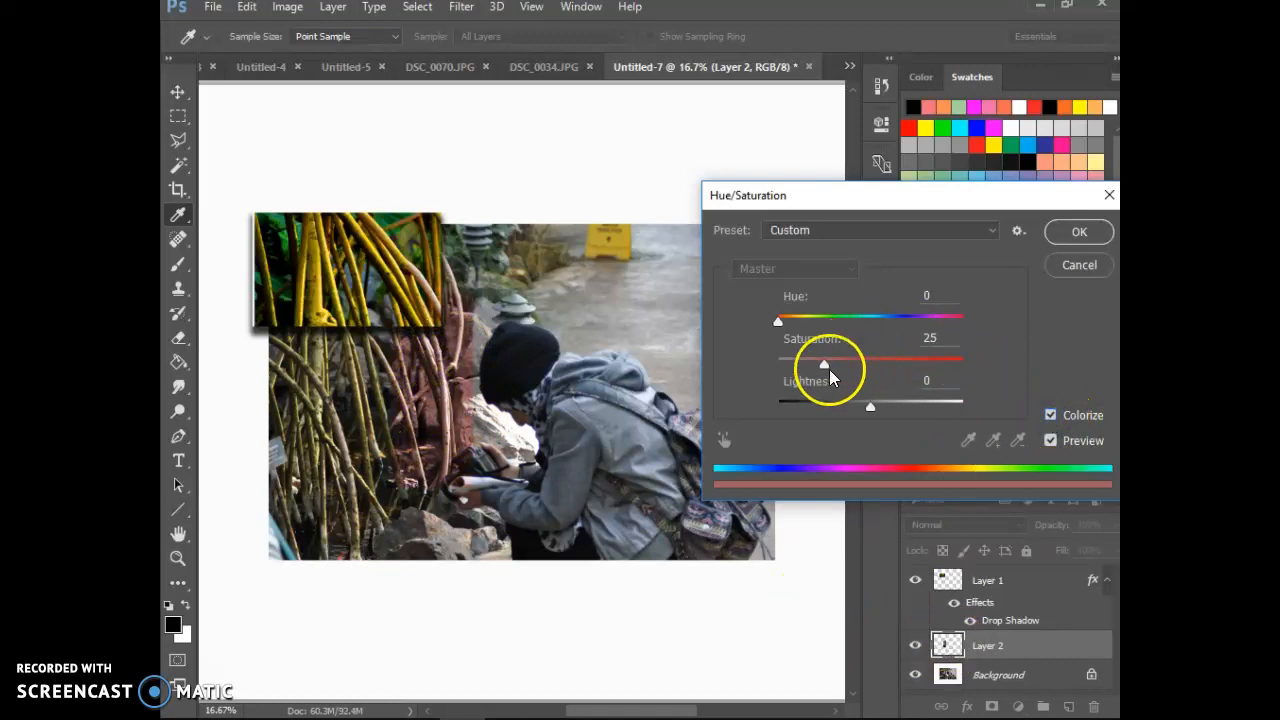
{"action": "left_click_drag", "start_coordinate": [814, 319], "coordinate": [826, 366]}
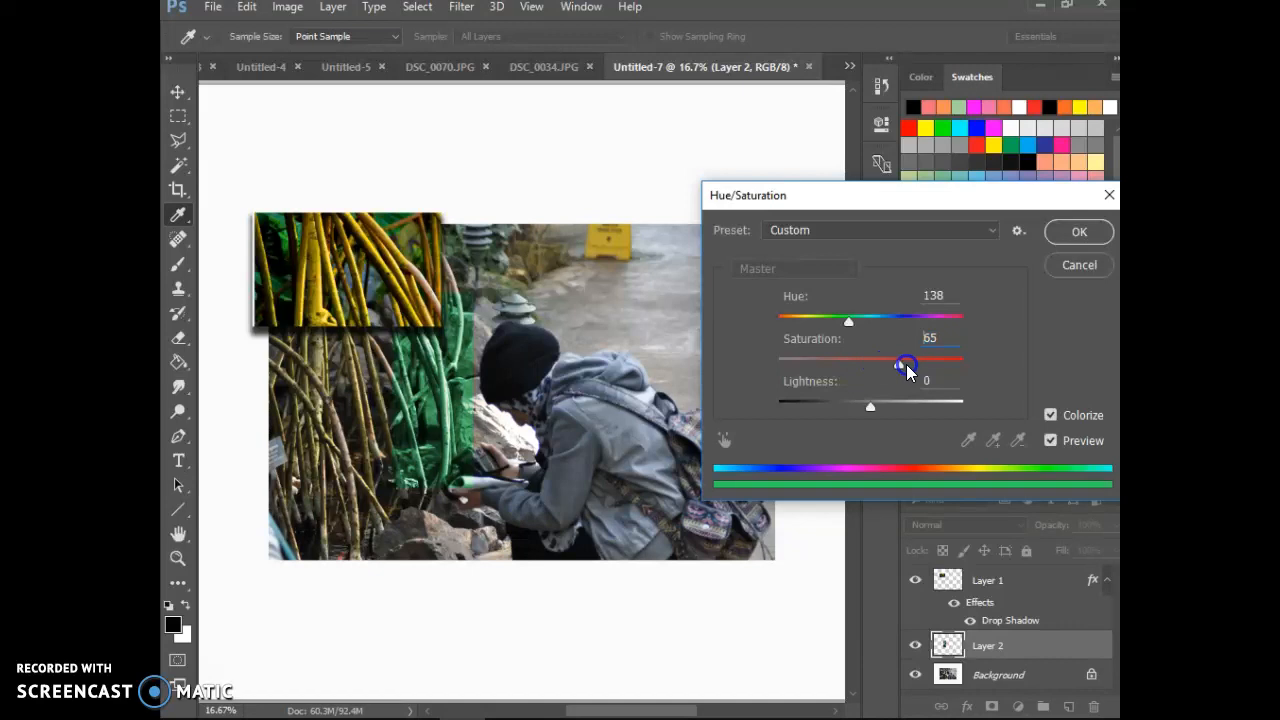
{"action": "left_click", "coordinate": [1076, 228]}
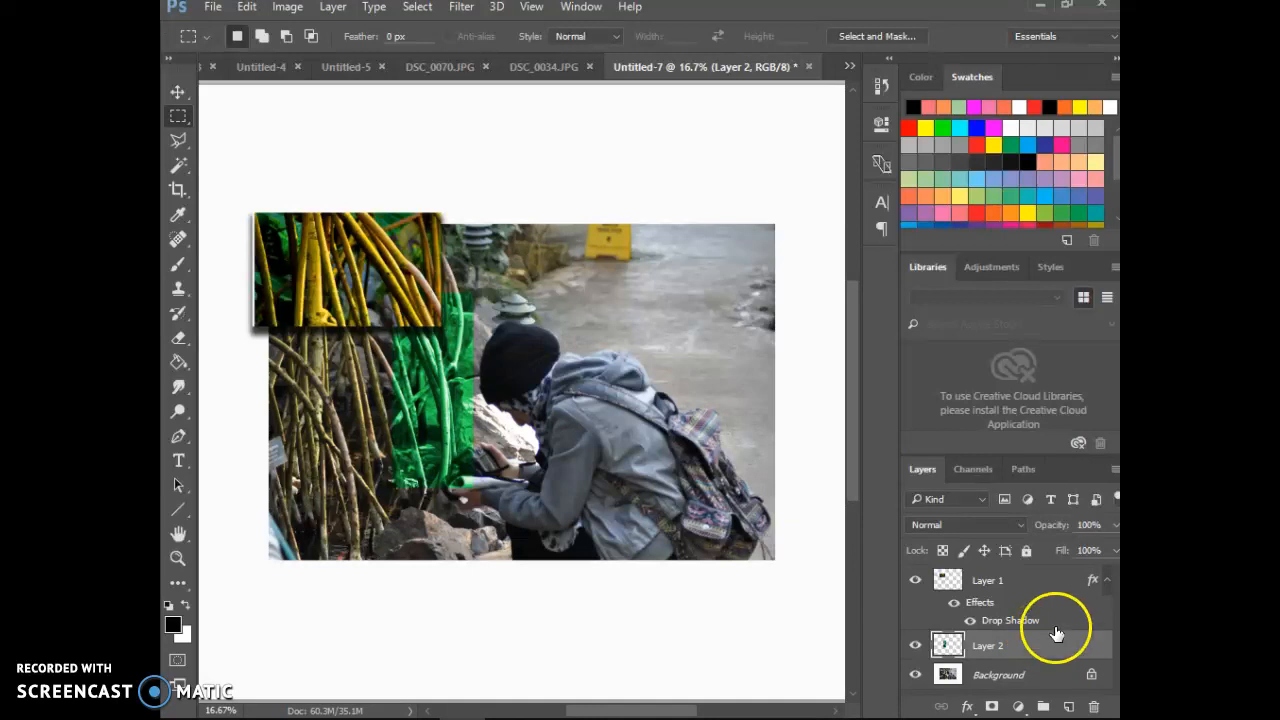
Step: Add a drop shadow to the green piece on Layer 2, keeping 79% opacity and 47 px distance
{"action": "double_click", "coordinate": [1058, 652]}
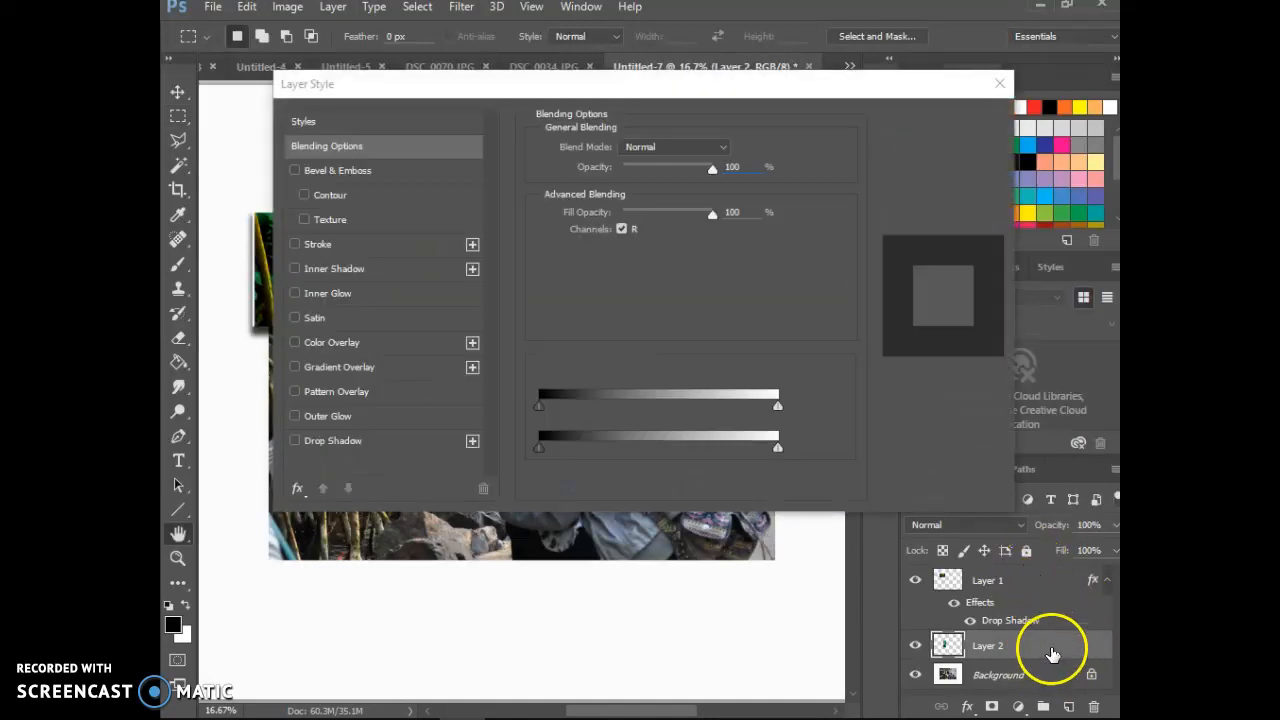
{"action": "left_click", "coordinate": [335, 446]}
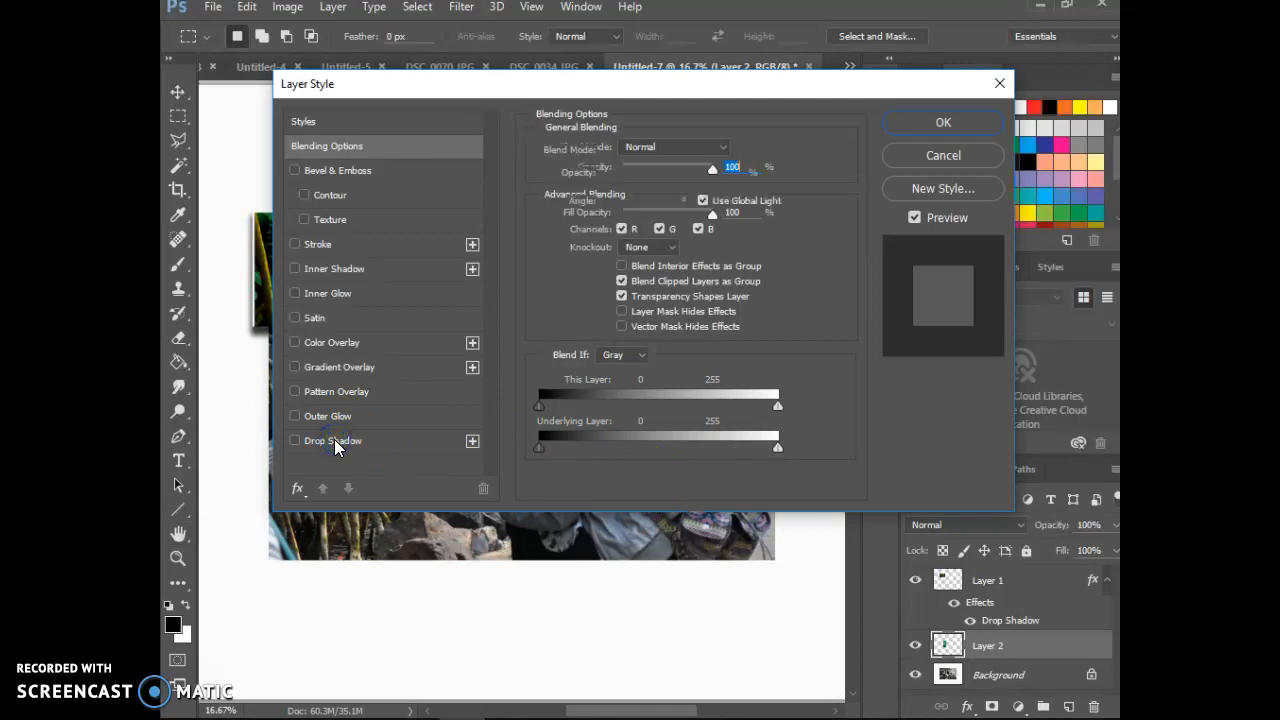
{"action": "left_click_drag", "start_coordinate": [390, 97], "coordinate": [360, 570]}
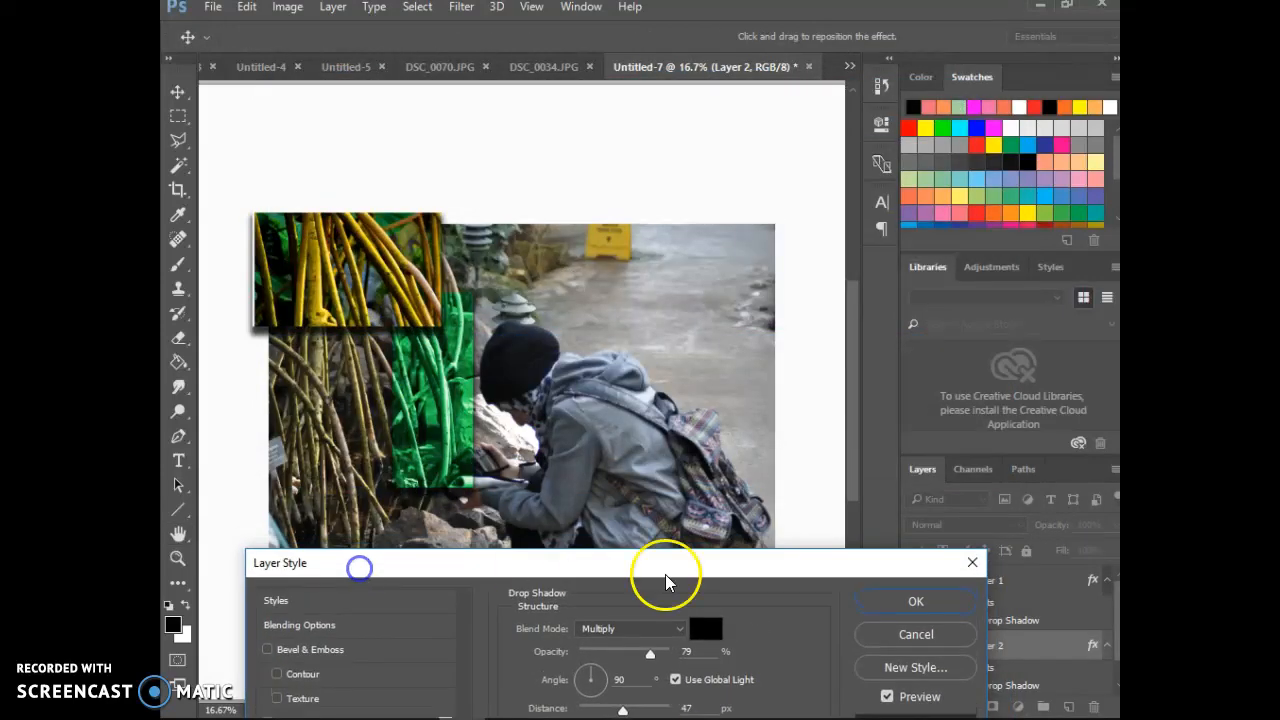
{"action": "left_click", "coordinate": [904, 605]}
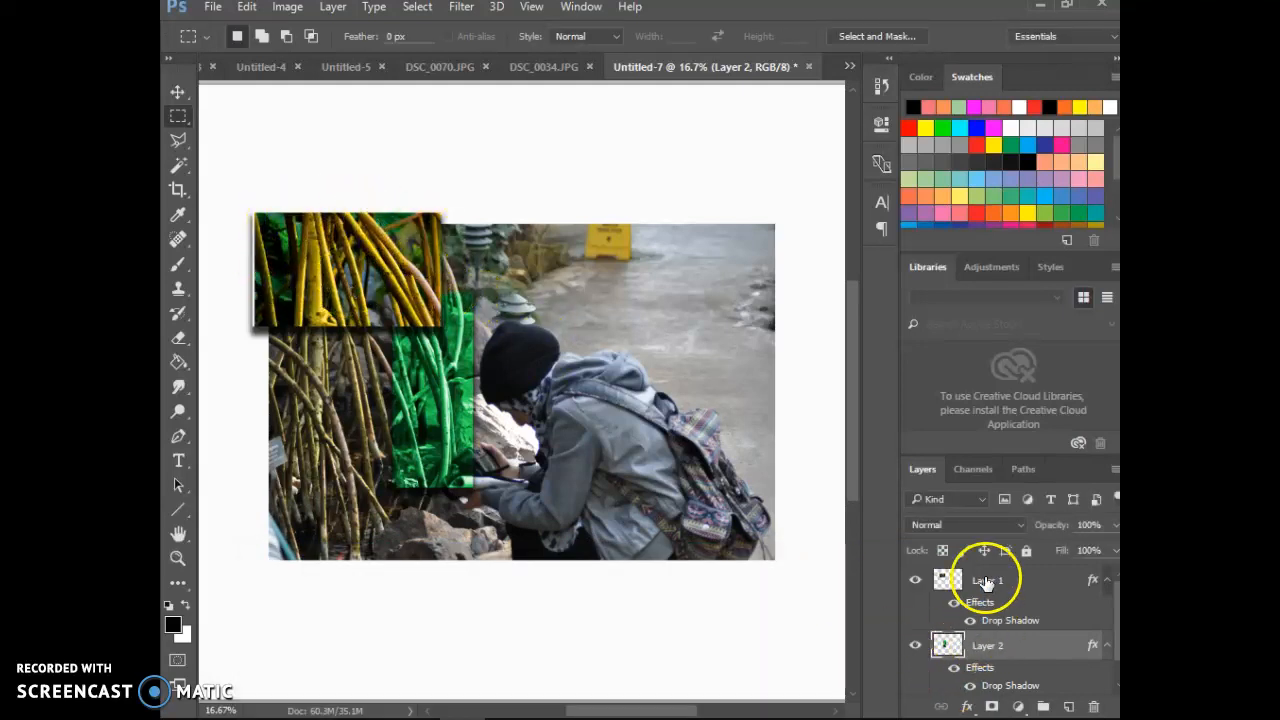
Step: Try Layer 2 above Layer 1, return it below, and collapse the effects lists of both layers
{"action": "left_click_drag", "start_coordinate": [1022, 655], "coordinate": [1020, 591]}
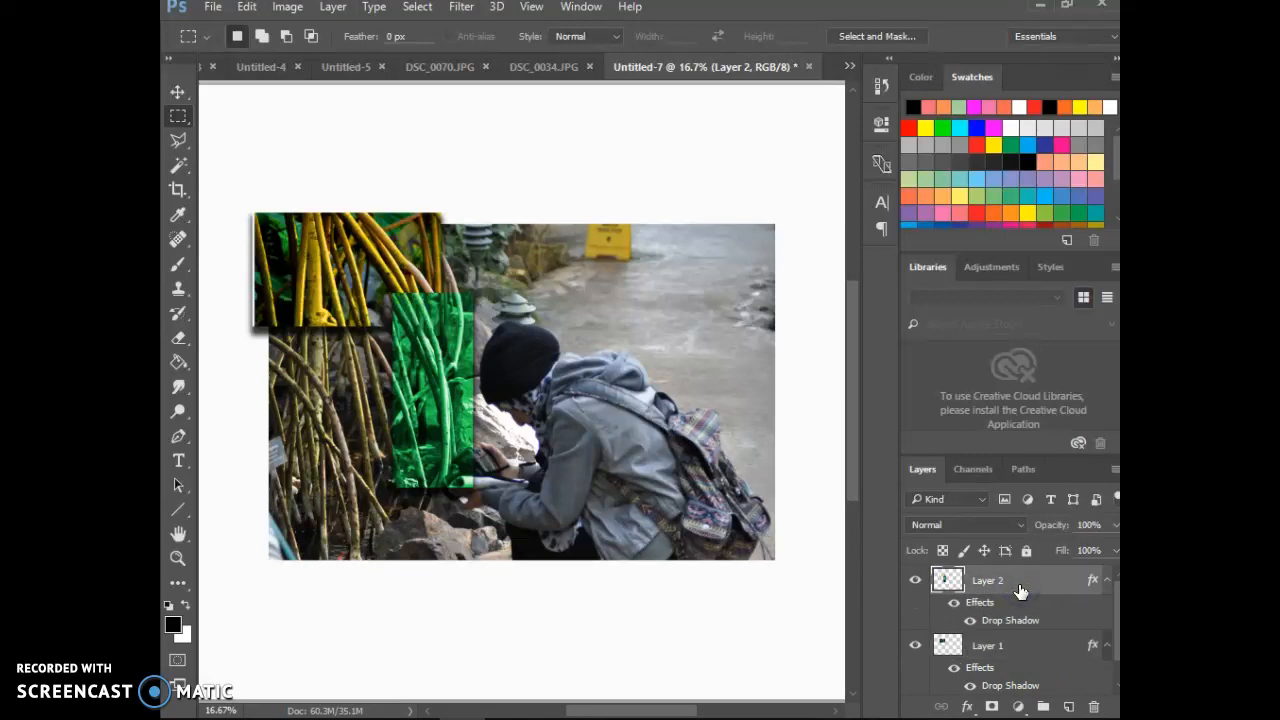
{"action": "left_click_drag", "start_coordinate": [1020, 591], "coordinate": [1032, 678]}
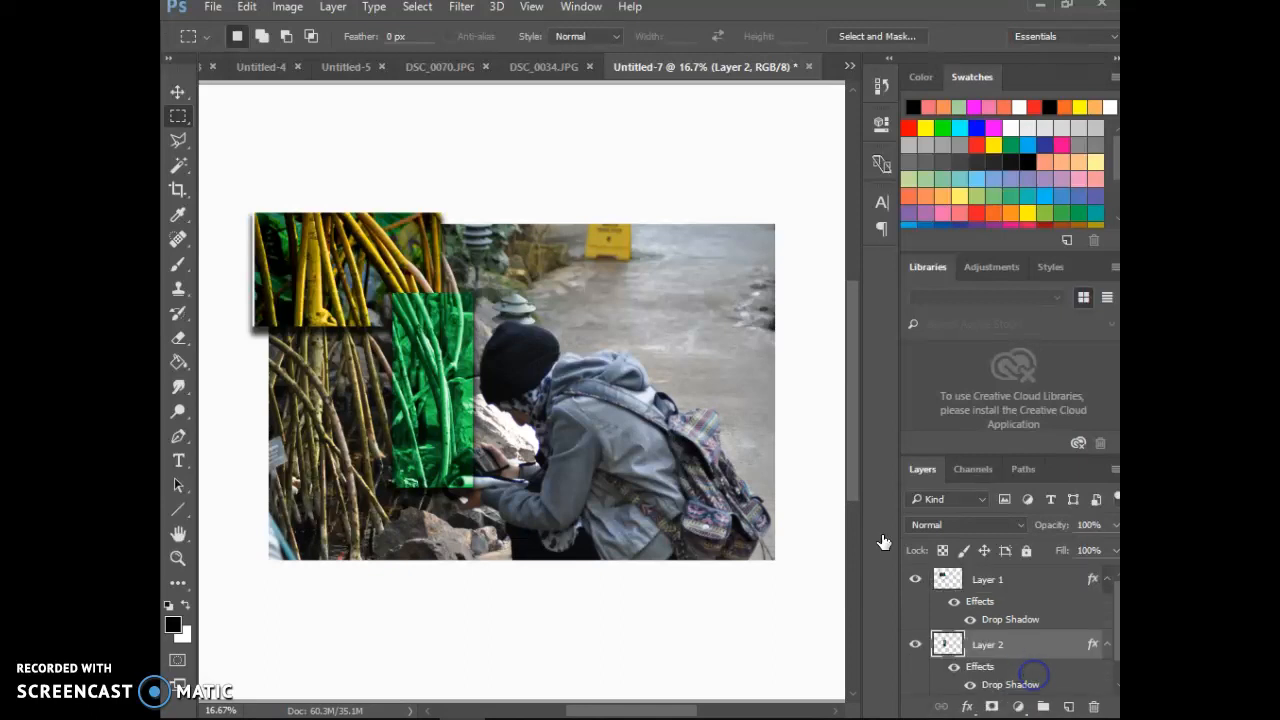
{"action": "left_click", "coordinate": [1106, 582]}
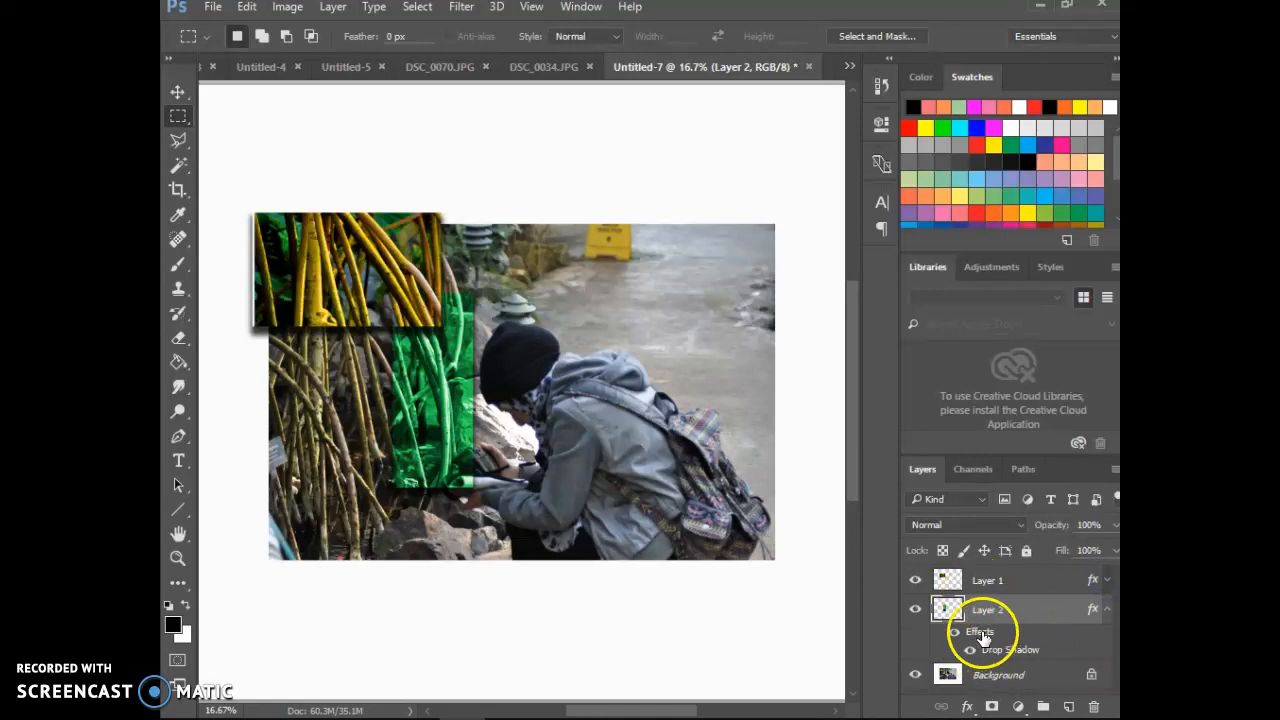
{"action": "left_click", "coordinate": [1106, 610]}
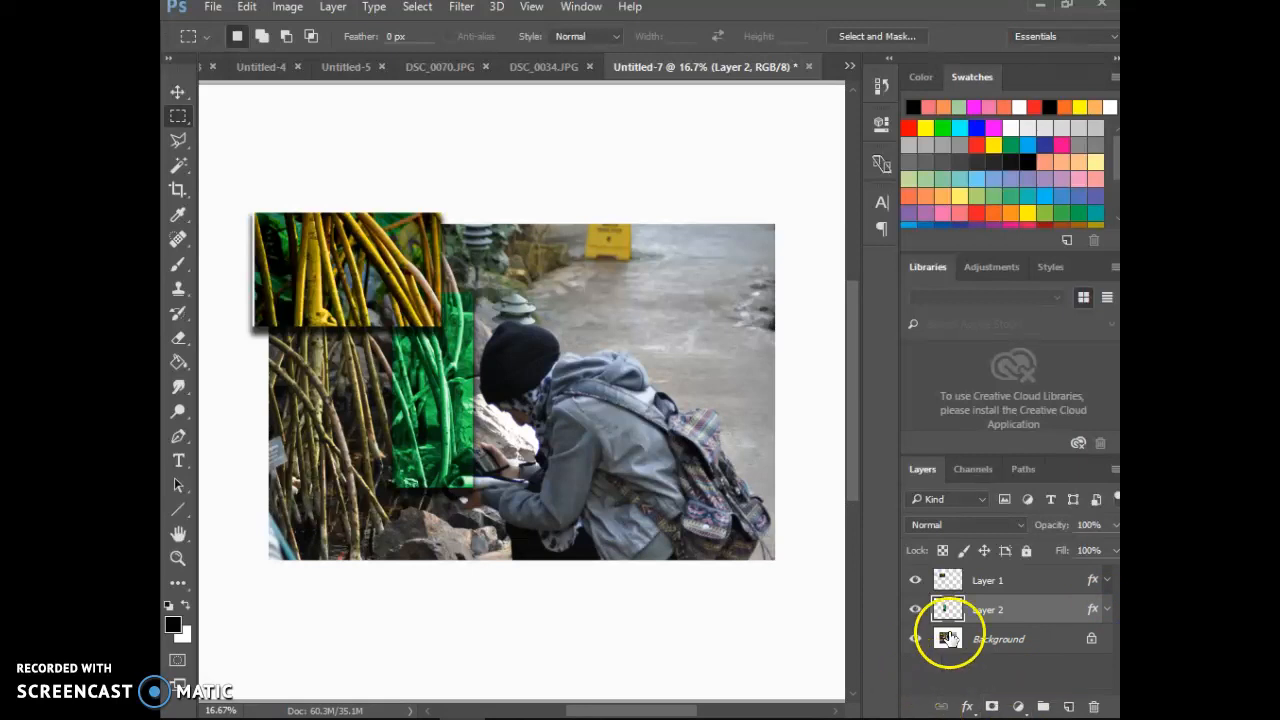
Step: Select a rectangular area of the Background around the person's head and upper back, overlapping the green piece's edge
{"action": "left_click", "coordinate": [1000, 638]}
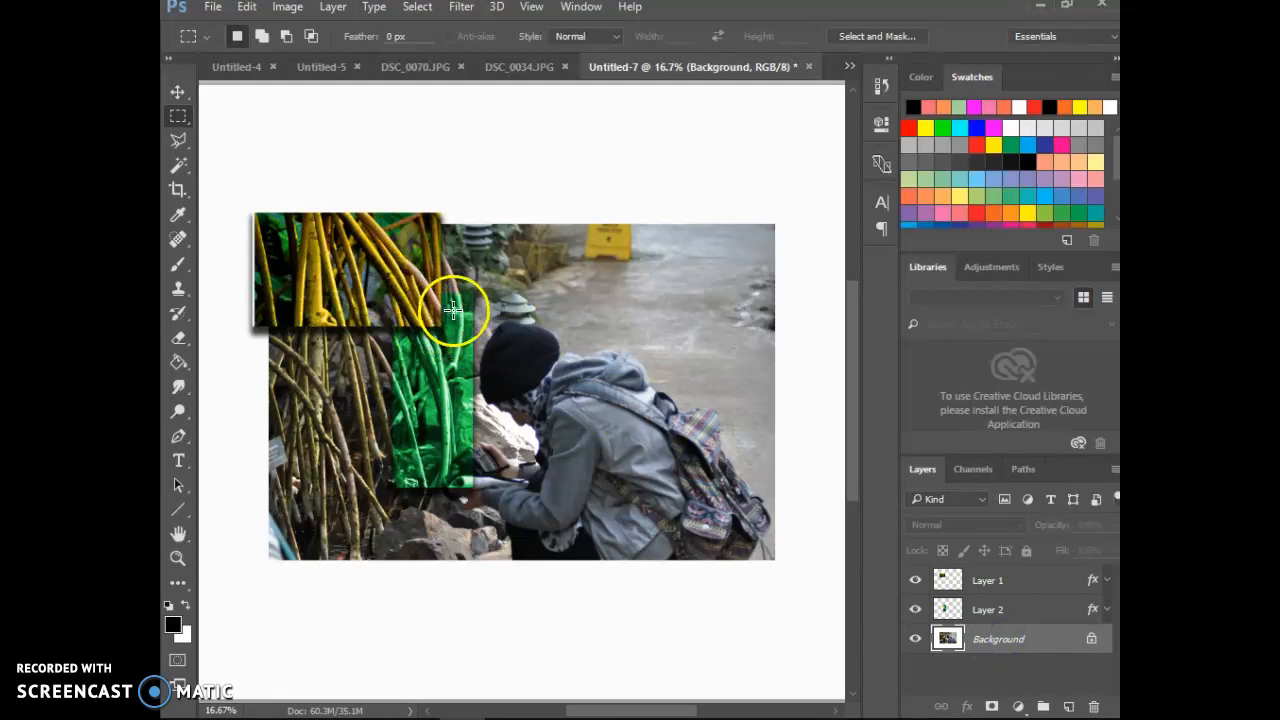
{"action": "left_click_drag", "start_coordinate": [452, 310], "coordinate": [609, 443]}
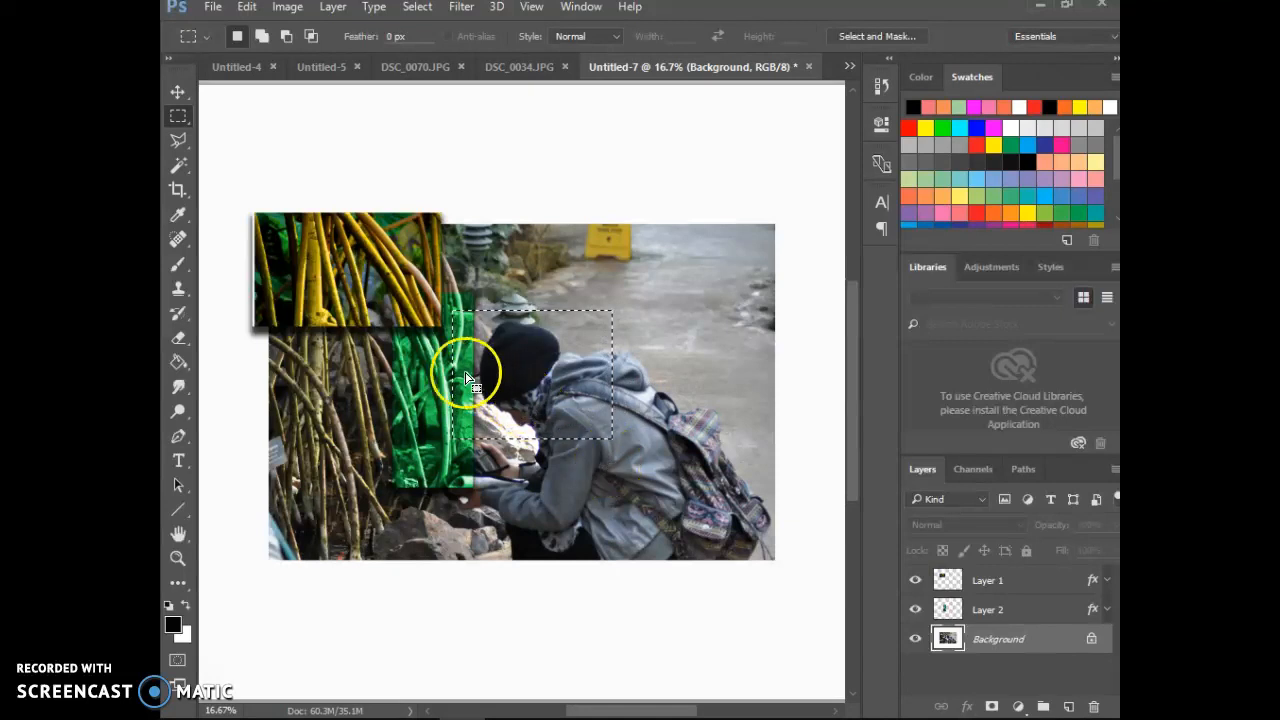
Step: Try to copy the selected area from Layer 1 to a new layer
{"action": "left_click", "coordinate": [990, 590]}
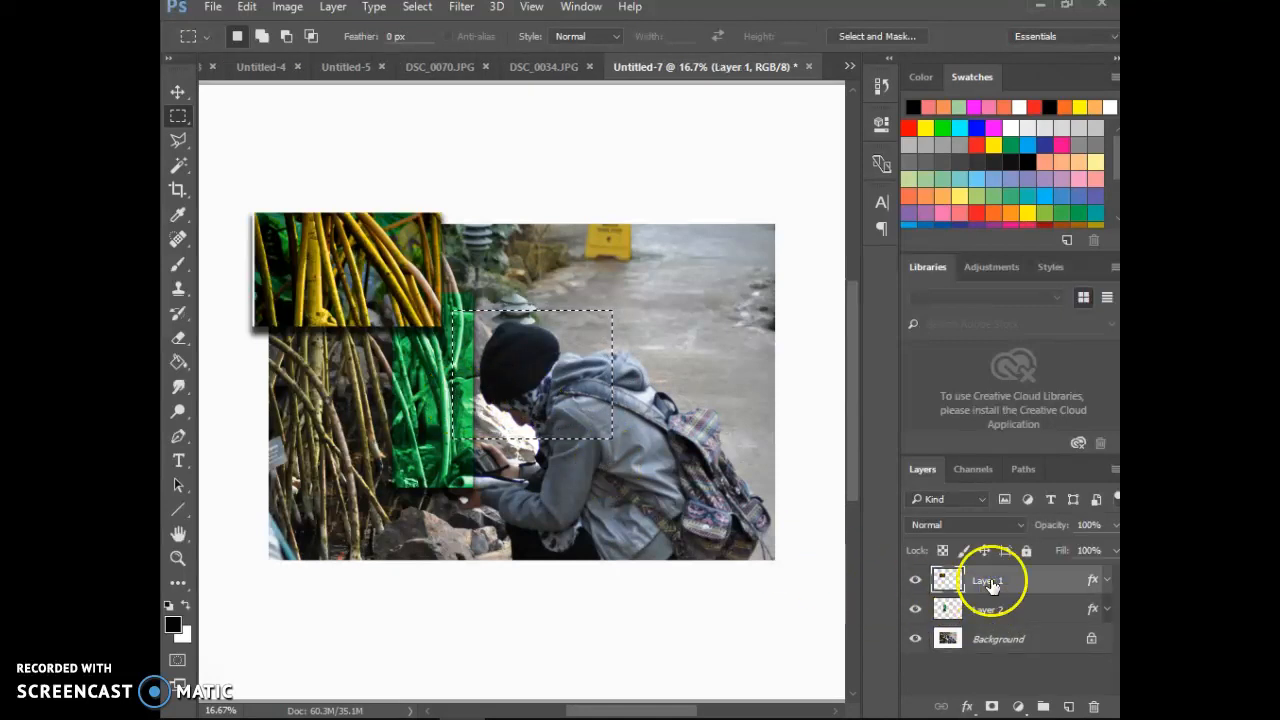
{"action": "key", "text": "ctrl+j"}
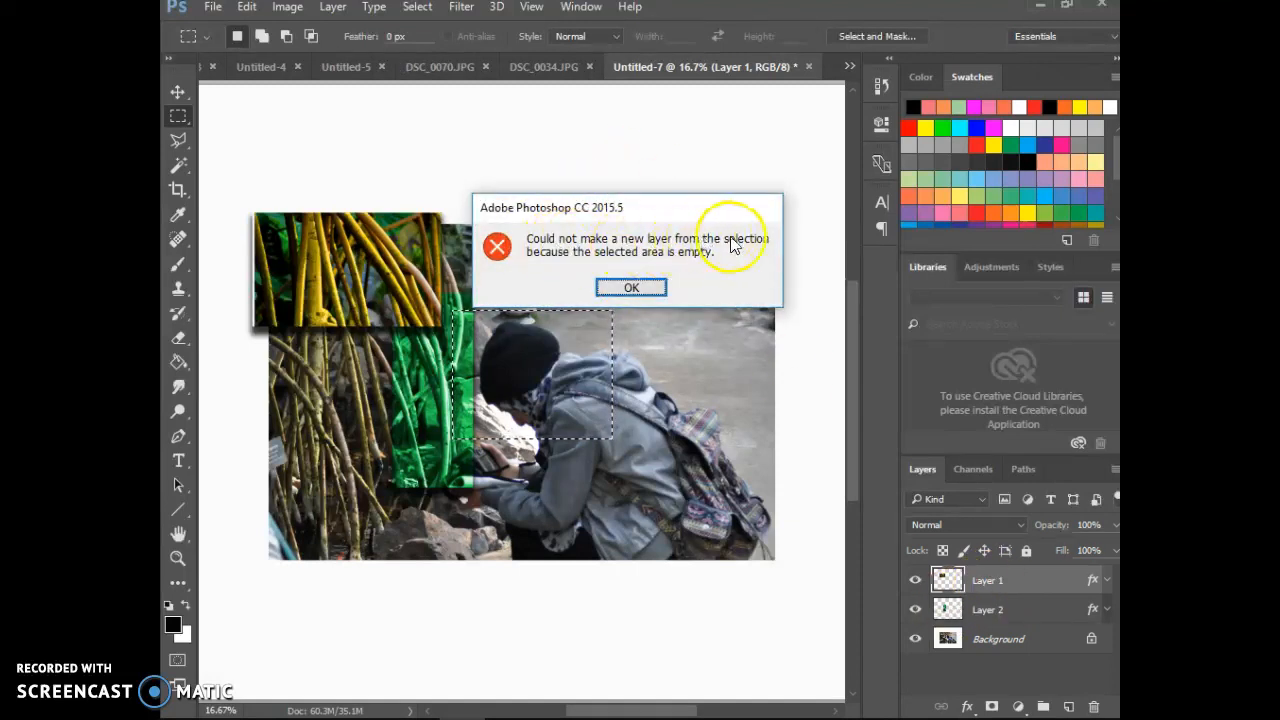
{"action": "left_click", "coordinate": [633, 289]}
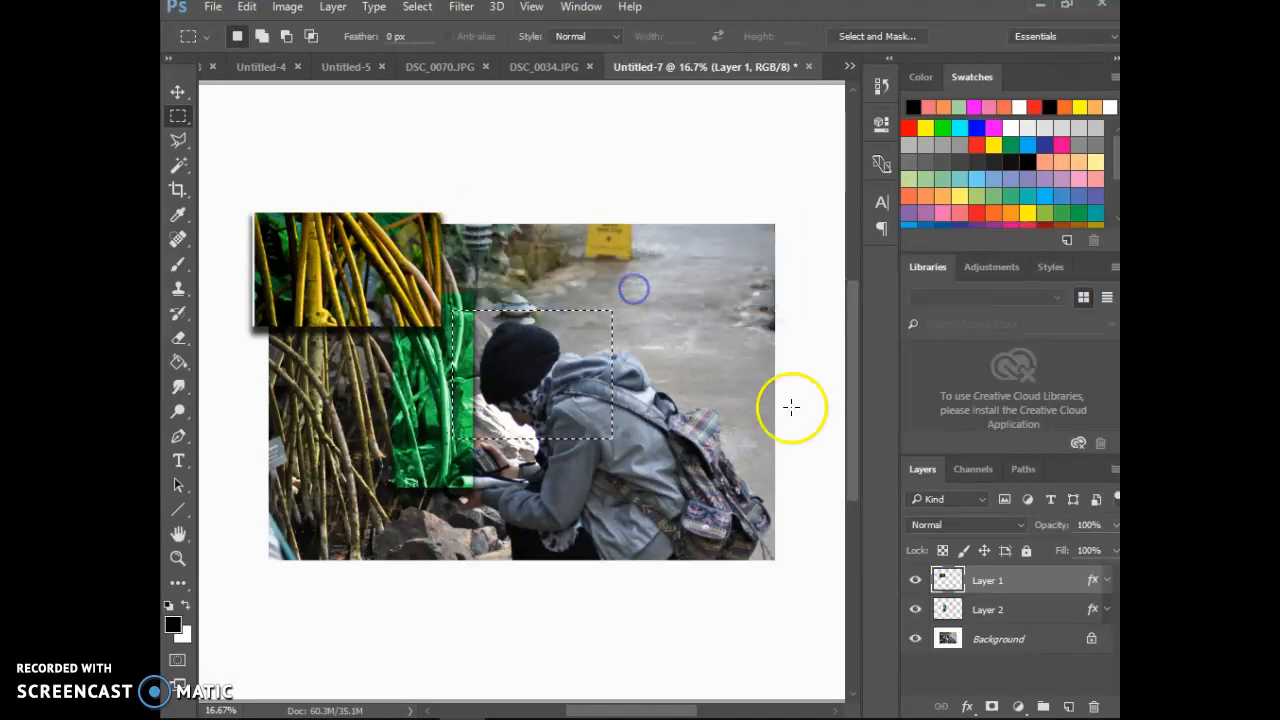
Step: Copy the selected head area from the Background to a new layer and move it to the top of the layer stack
{"action": "left_click", "coordinate": [997, 643]}
{"action": "key", "text": "ctrl+j"}
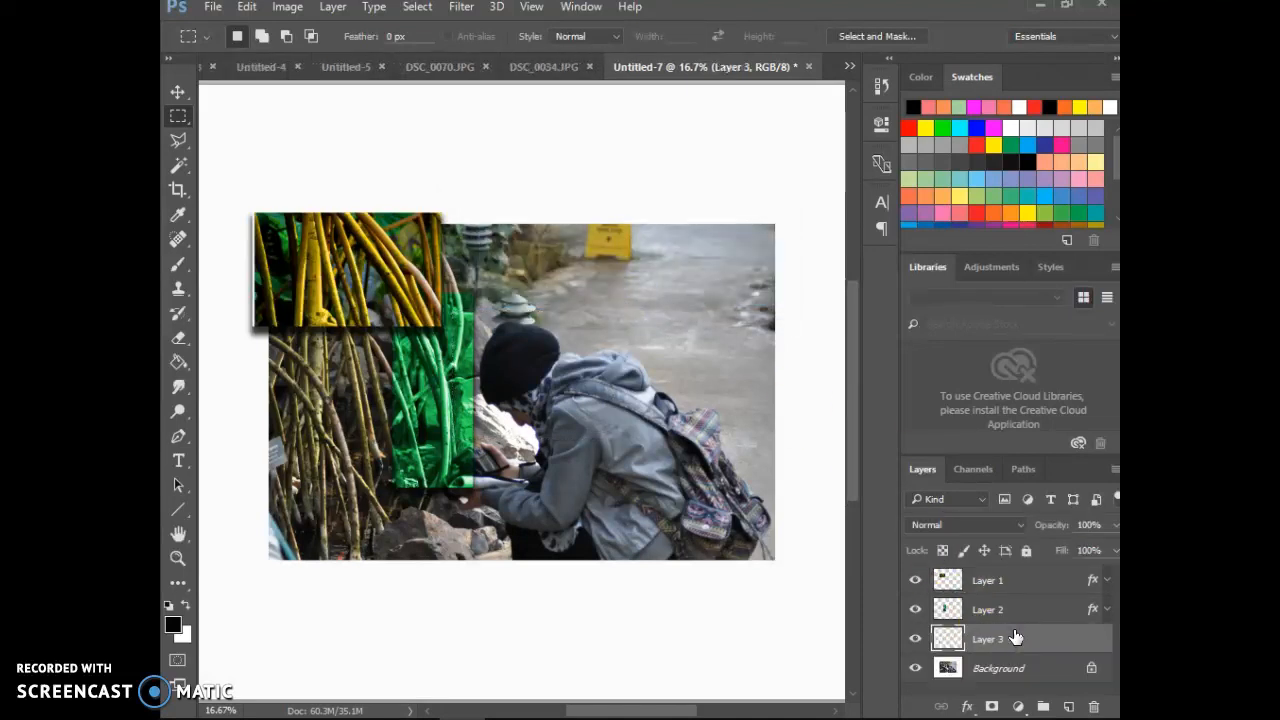
{"action": "left_click_drag", "start_coordinate": [1010, 641], "coordinate": [1009, 580]}
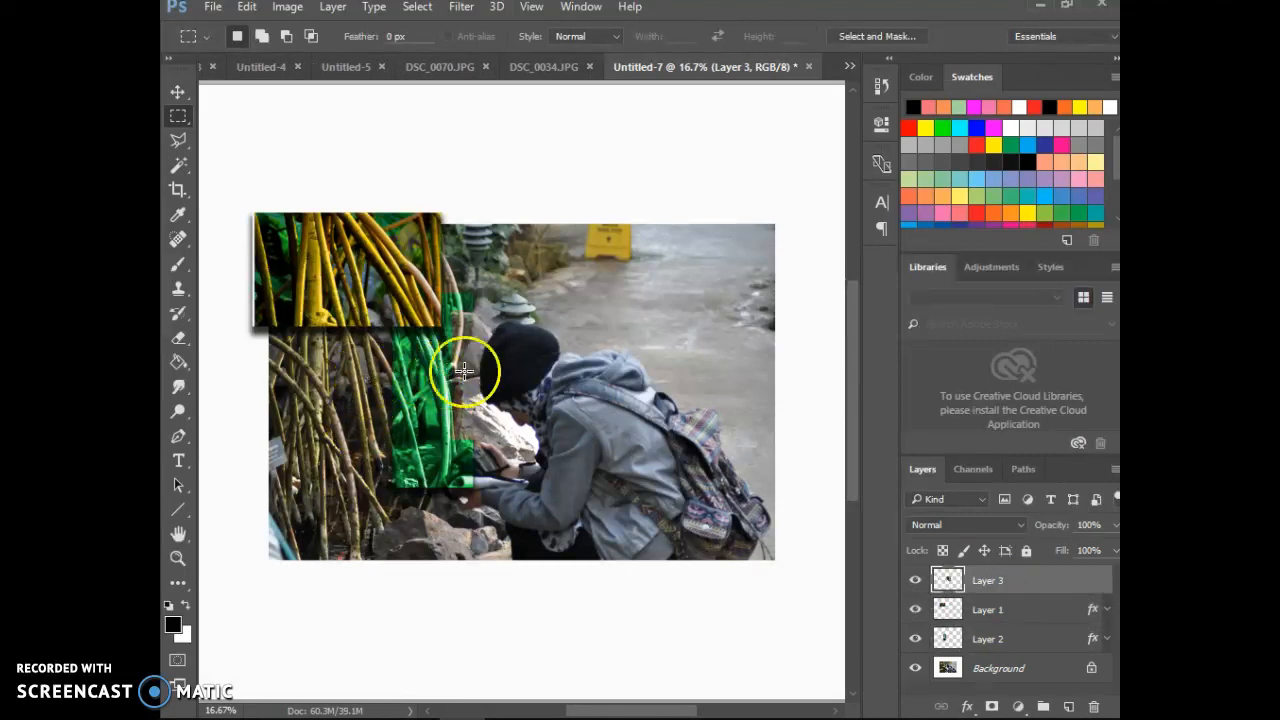
Step: Raise the saturation of the head piece on Layer 3 to +48 with Hue/Saturation
{"action": "left_click", "coordinate": [1064, 586]}
{"action": "left_click", "coordinate": [276, 14]}
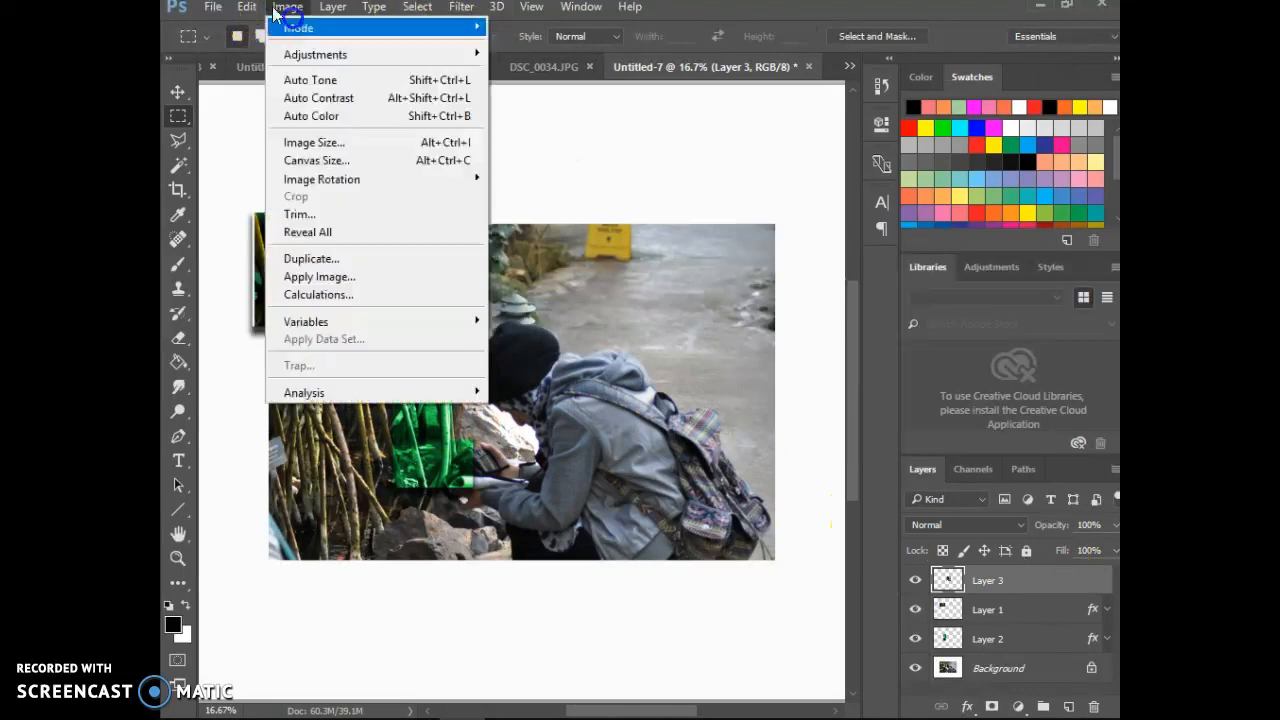
{"action": "mouse_move", "coordinate": [420, 54]}
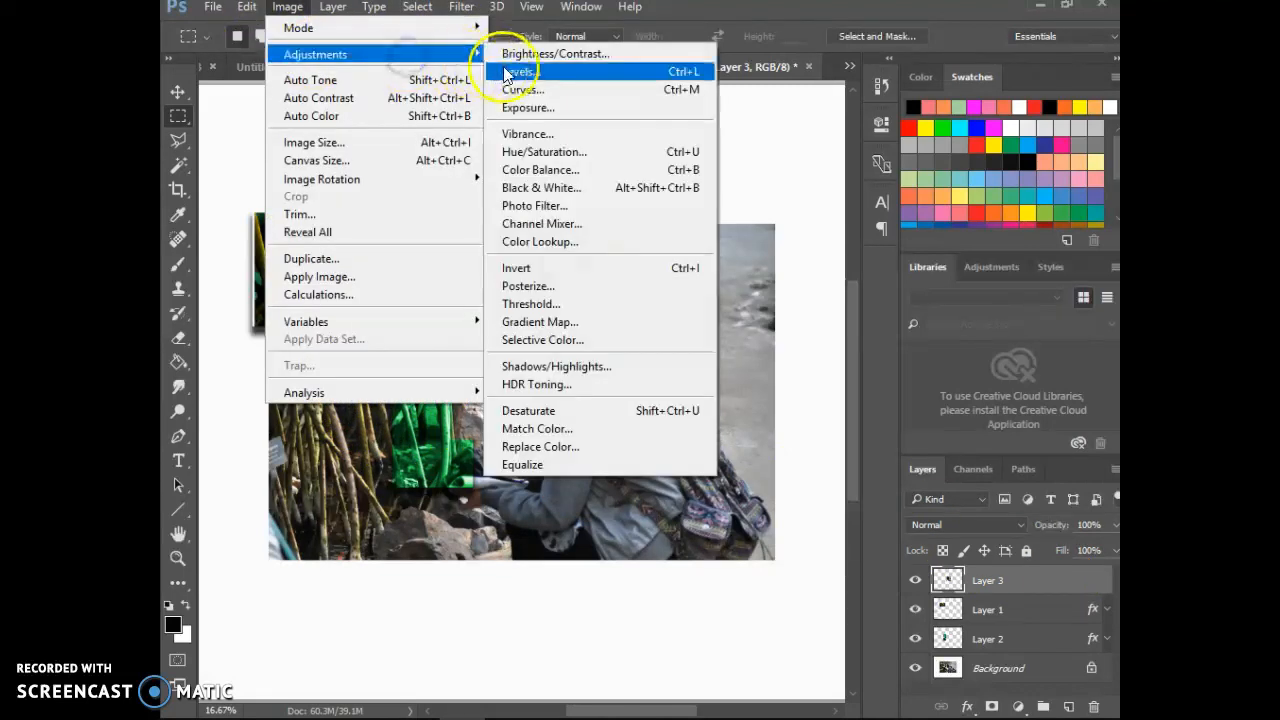
{"action": "left_click", "coordinate": [553, 151]}
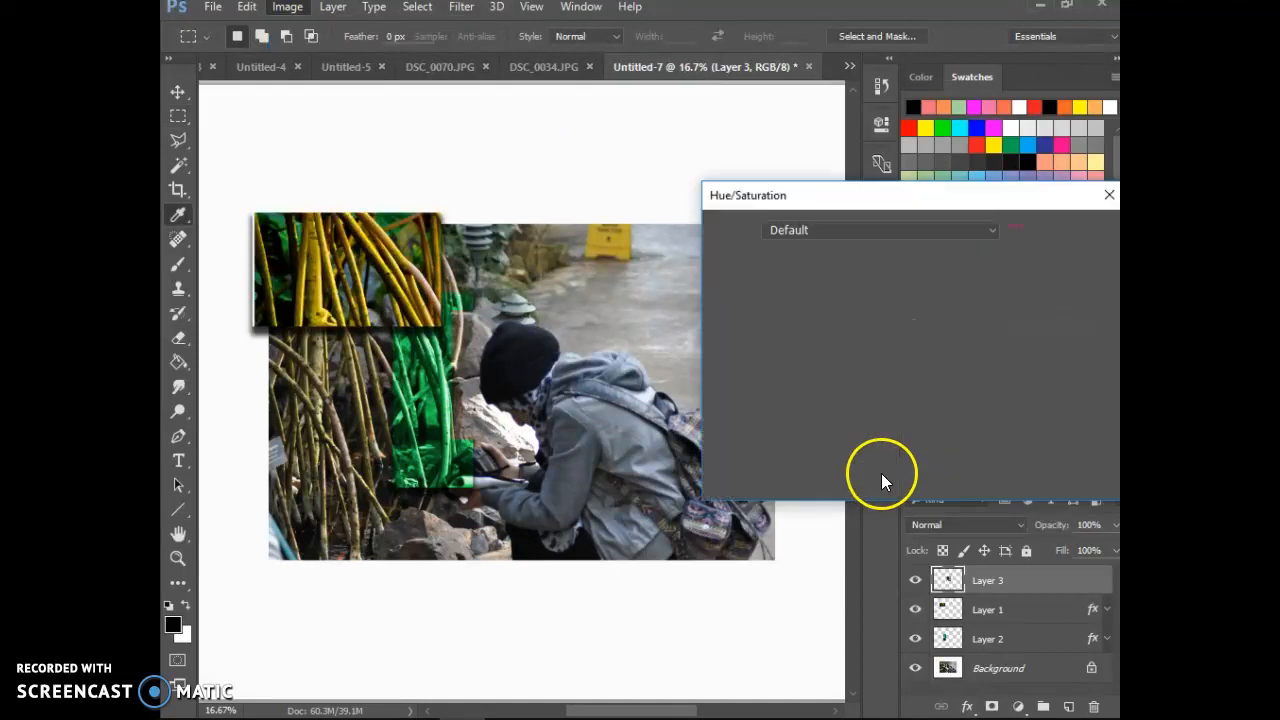
{"action": "left_click", "coordinate": [876, 364]}
{"action": "left_click", "coordinate": [1080, 567]}
{"action": "left_click_drag", "start_coordinate": [876, 364], "coordinate": [893, 371]}
{"action": "left_click", "coordinate": [872, 366]}
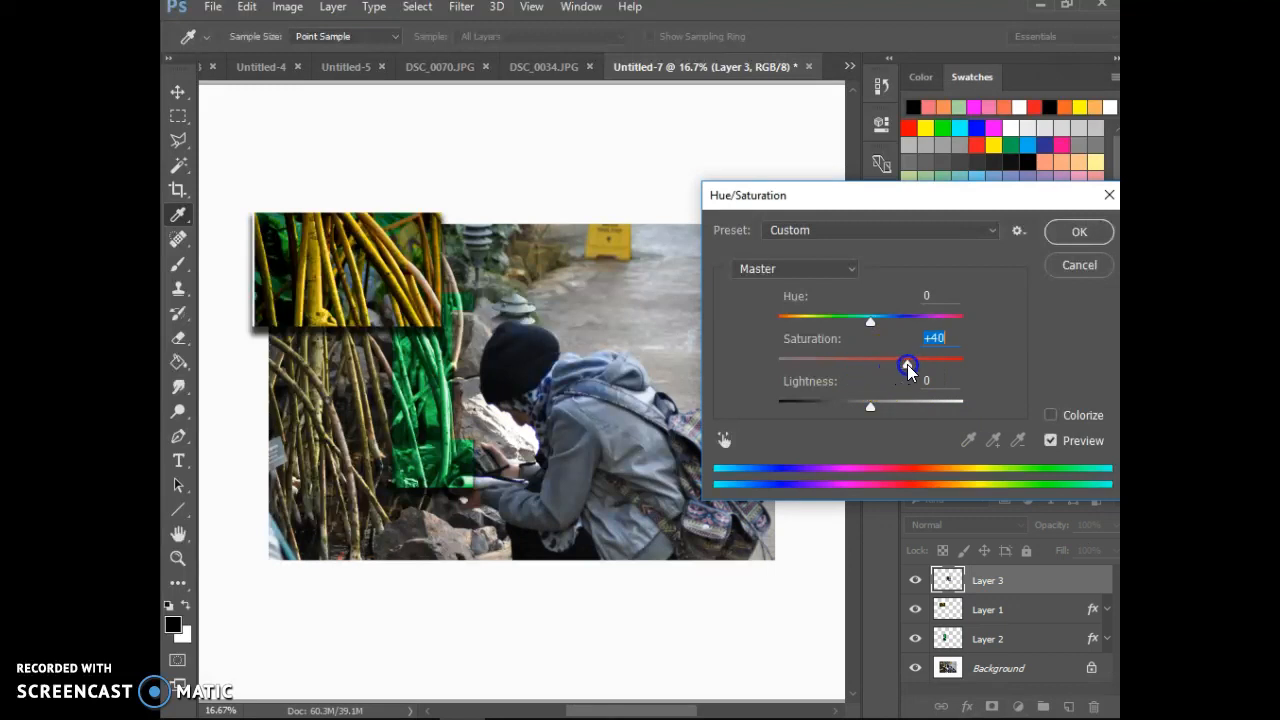
{"action": "left_click", "coordinate": [1076, 232]}
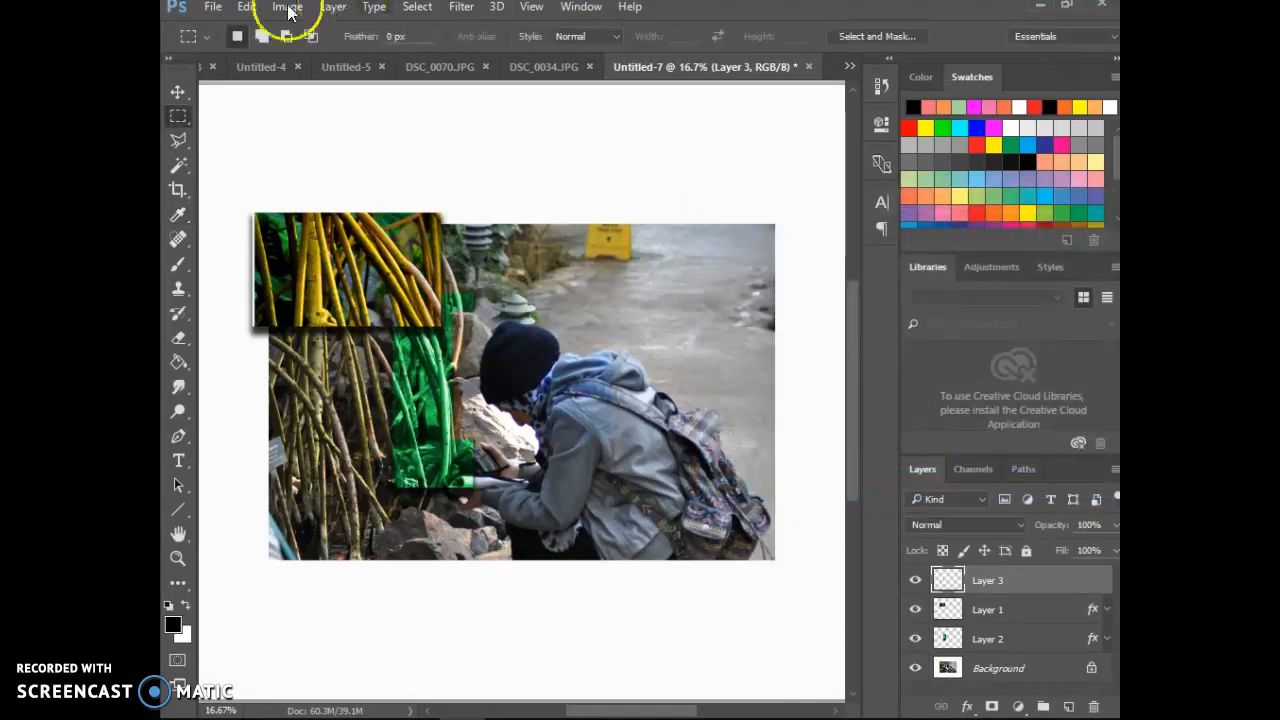
Step: Brighten the head piece on Layer 3 with Levels by lowering the white input level to 209
{"action": "left_click", "coordinate": [288, 8]}
{"action": "mouse_move", "coordinate": [302, 50]}
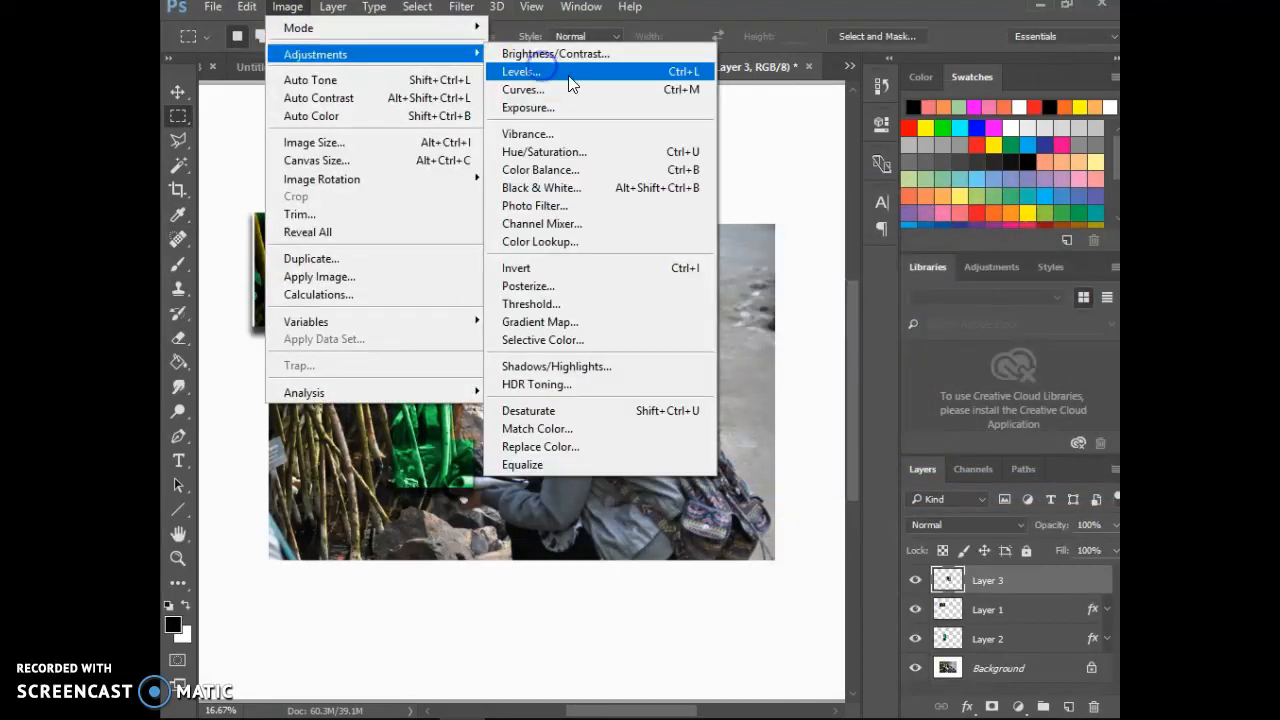
{"action": "left_click", "coordinate": [569, 80]}
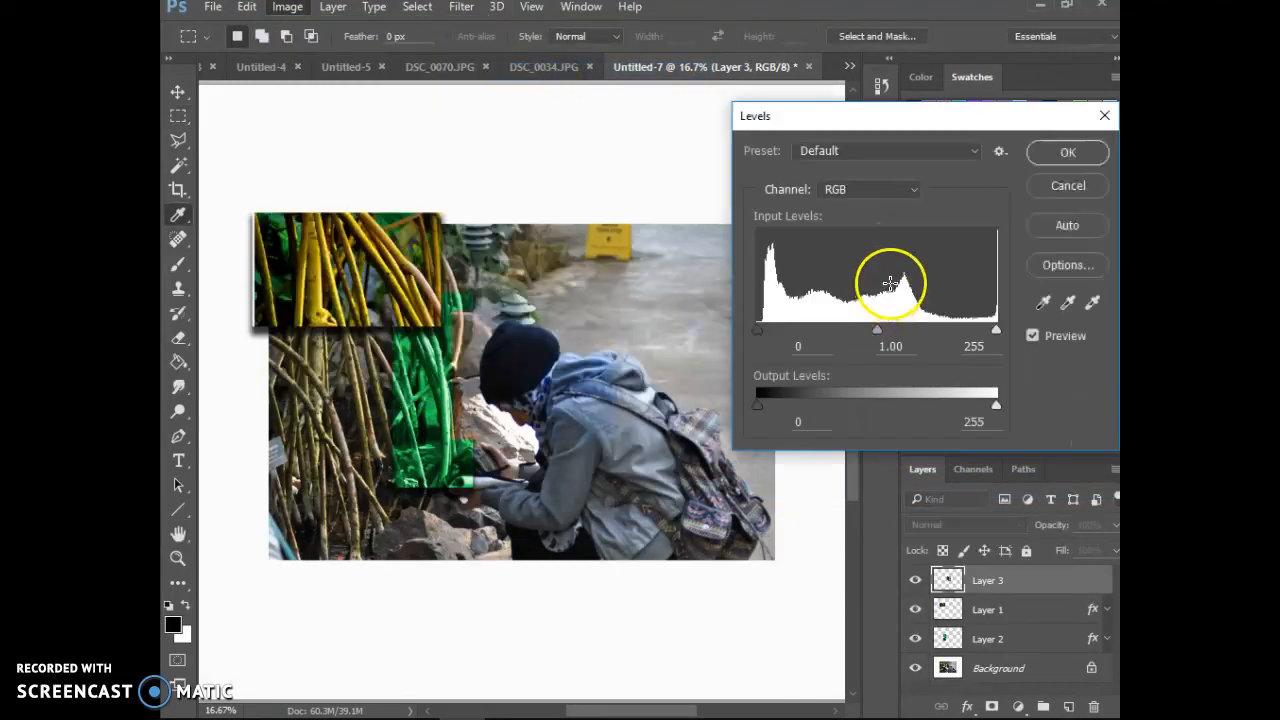
{"action": "left_click_drag", "start_coordinate": [996, 331], "coordinate": [953, 329]}
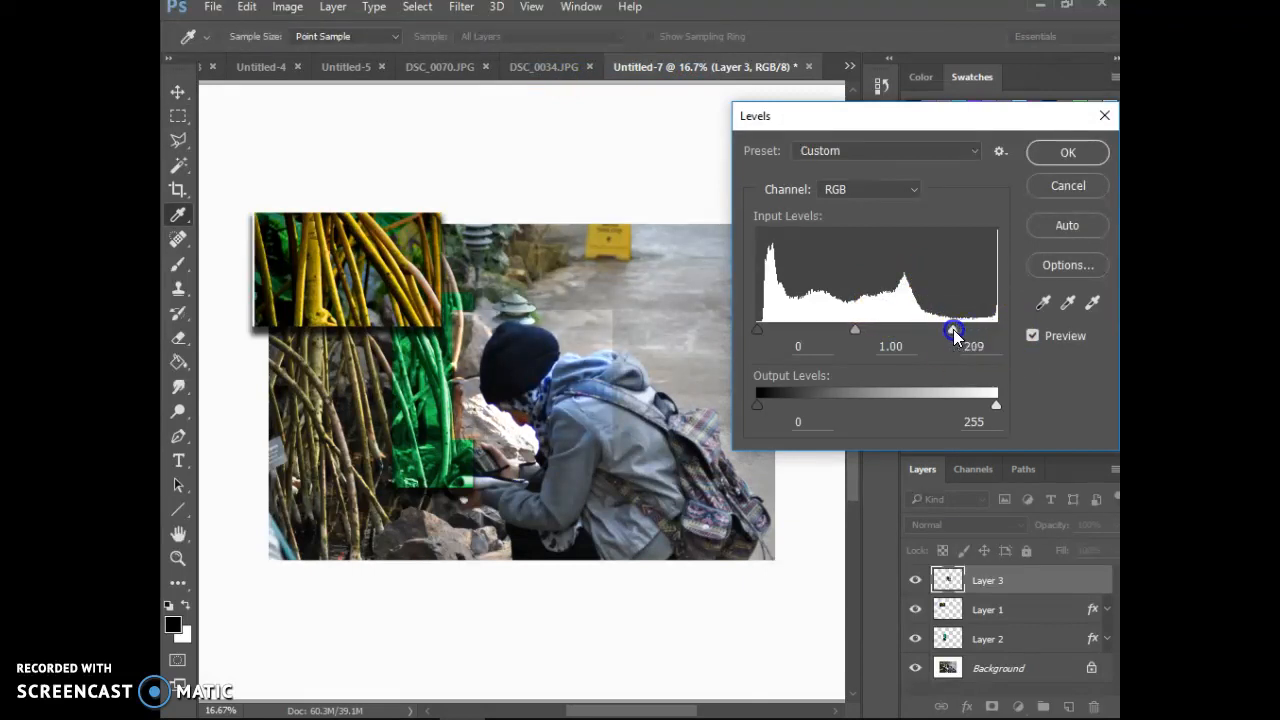
{"action": "left_click", "coordinate": [1068, 152]}
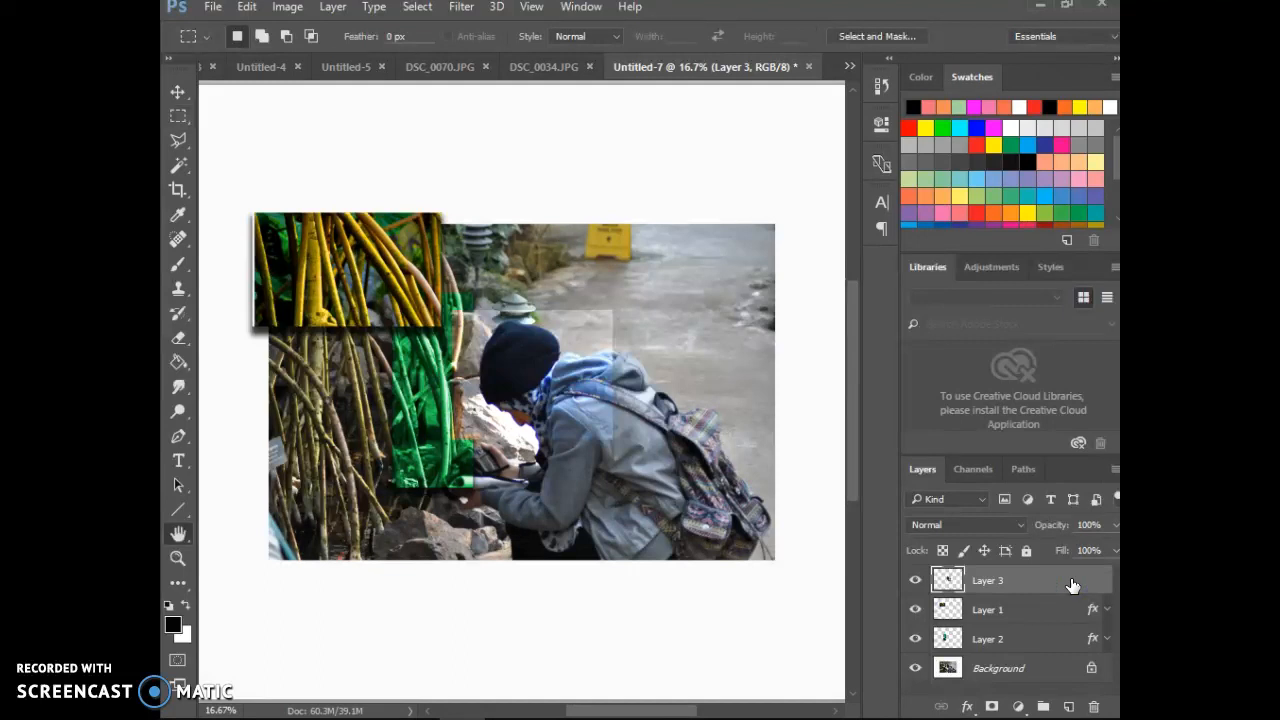
Step: Add a drop shadow to the head piece on Layer 3, keeping the preset shadow settings
{"action": "double_click", "coordinate": [1072, 585]}
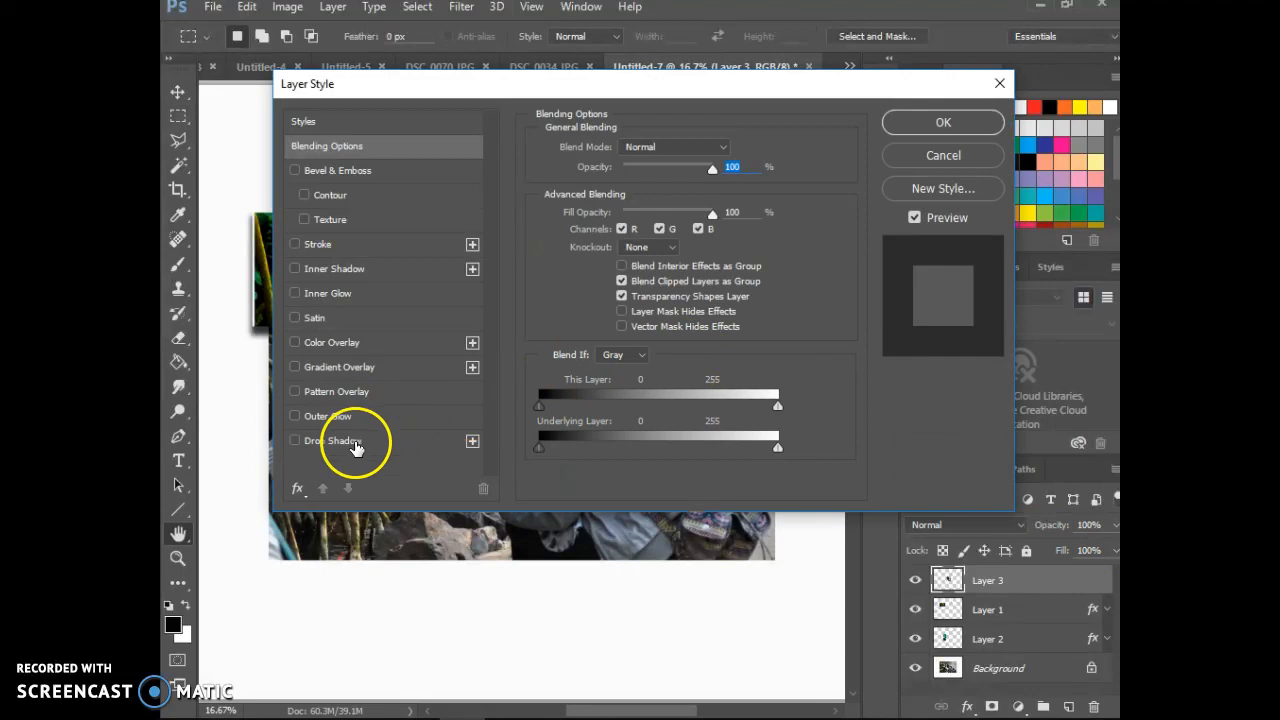
{"action": "left_click", "coordinate": [345, 440]}
{"action": "left_click_drag", "start_coordinate": [467, 320], "coordinate": [487, 455]}
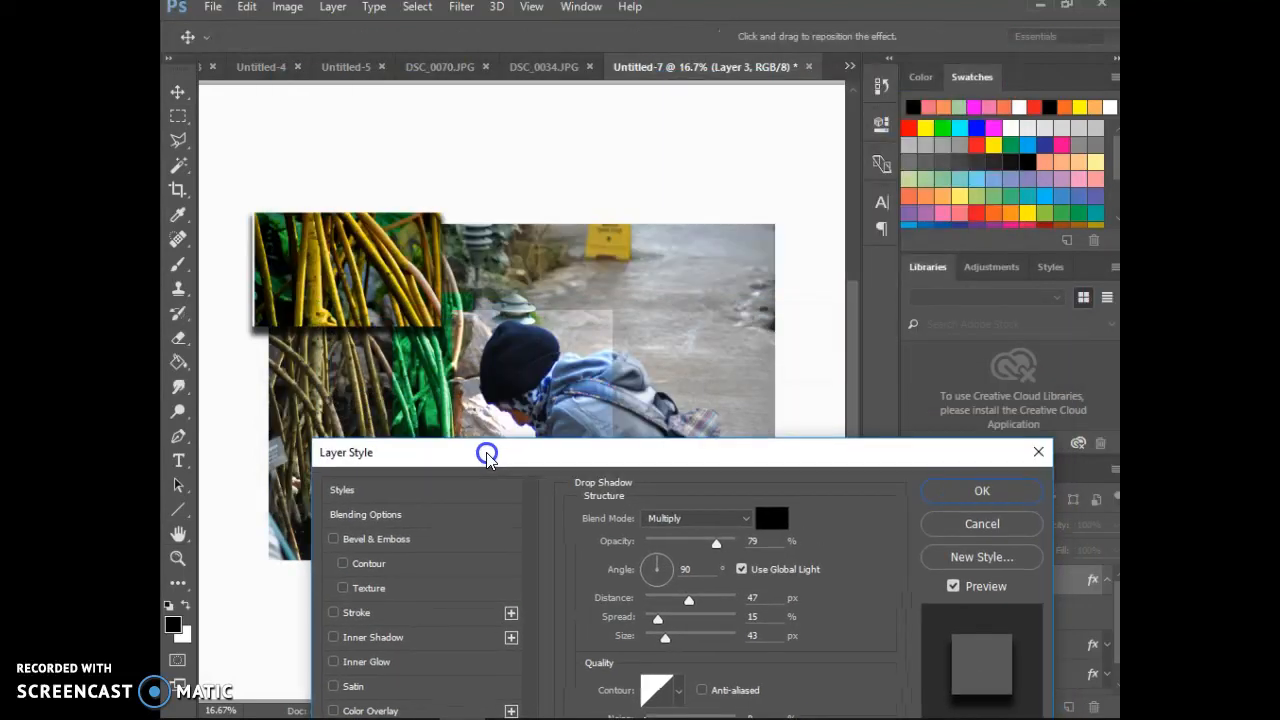
{"action": "left_click", "coordinate": [982, 490]}
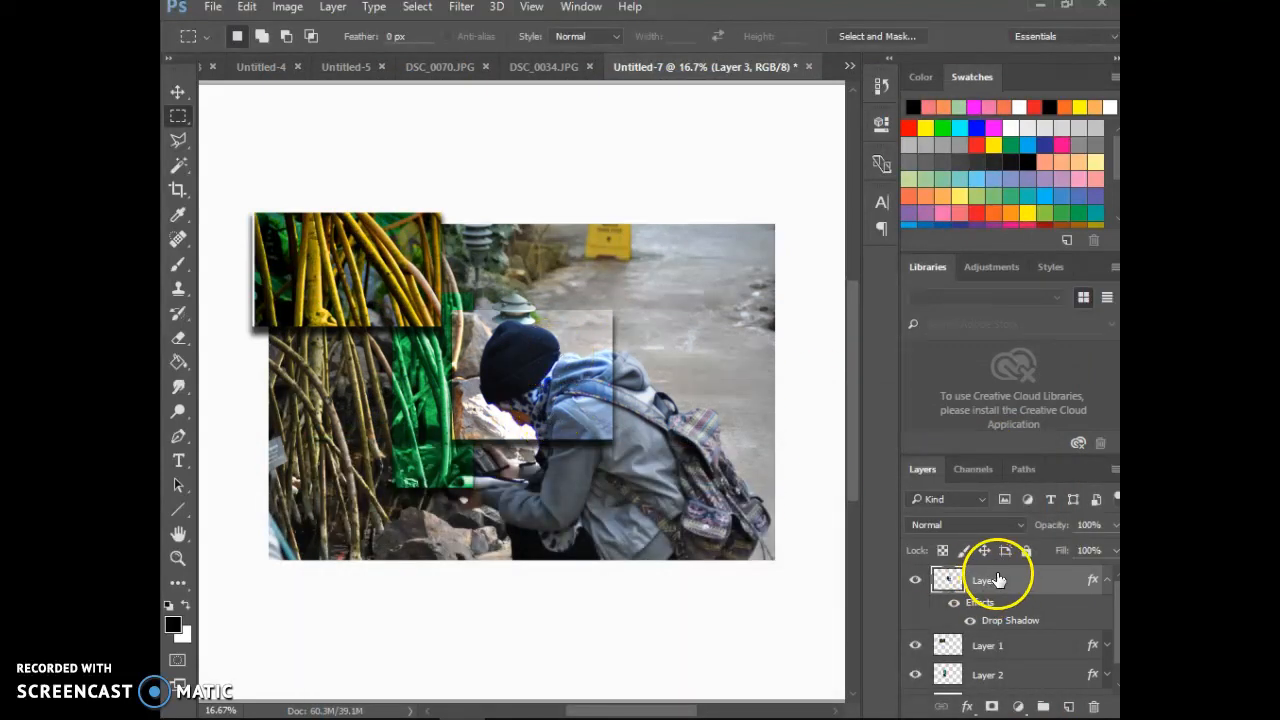
Step: Enlarge the head piece on Layer 3 to about 138% in width and height, extending it over the green piece
{"action": "left_click", "coordinate": [245, 9]}
{"action": "left_click", "coordinate": [348, 360]}
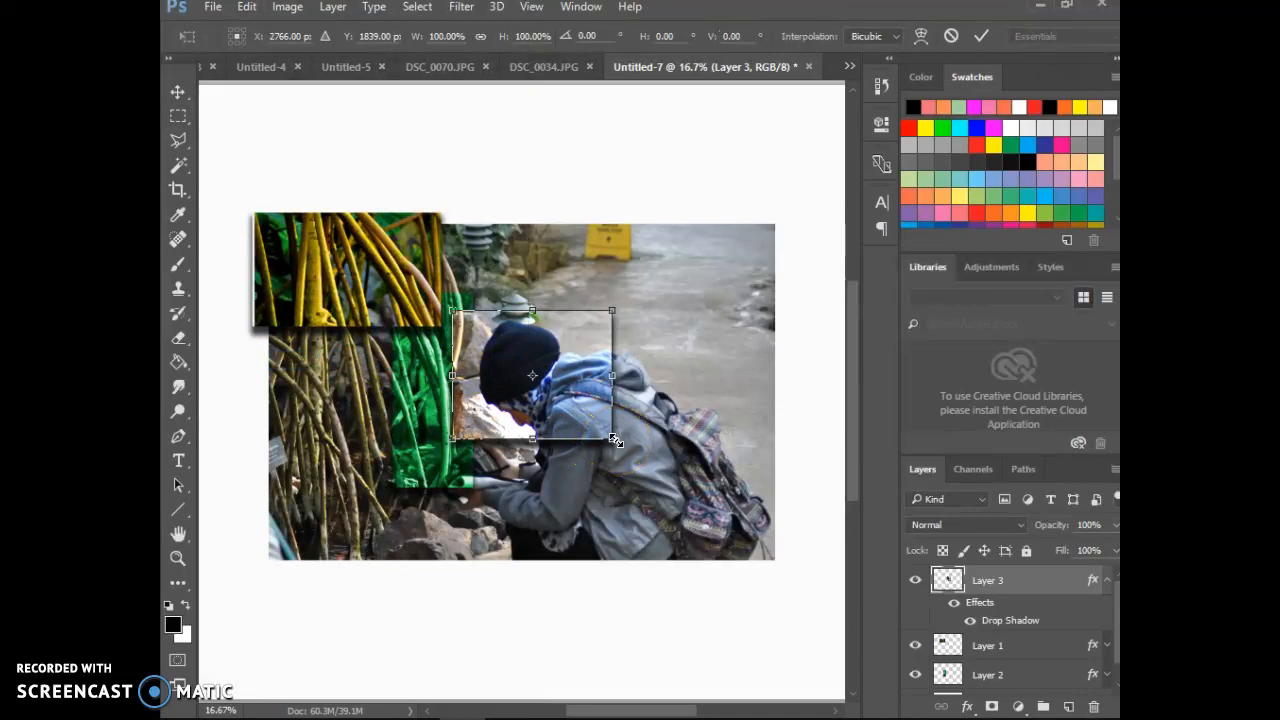
{"action": "left_click_drag", "start_coordinate": [615, 440], "coordinate": [641, 466]}
{"action": "left_click_drag", "start_coordinate": [453, 311], "coordinate": [439, 299]}
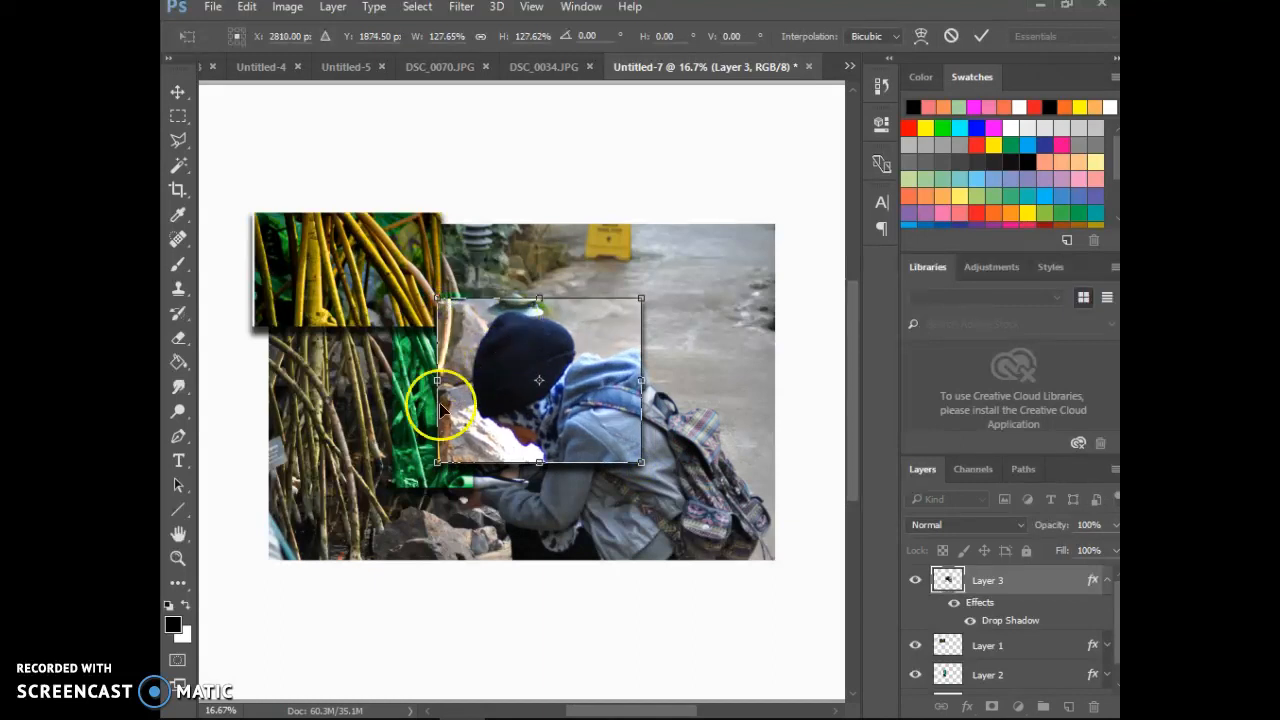
{"action": "left_click_drag", "start_coordinate": [443, 459], "coordinate": [432, 490]}
{"action": "left_click", "coordinate": [503, 470]}
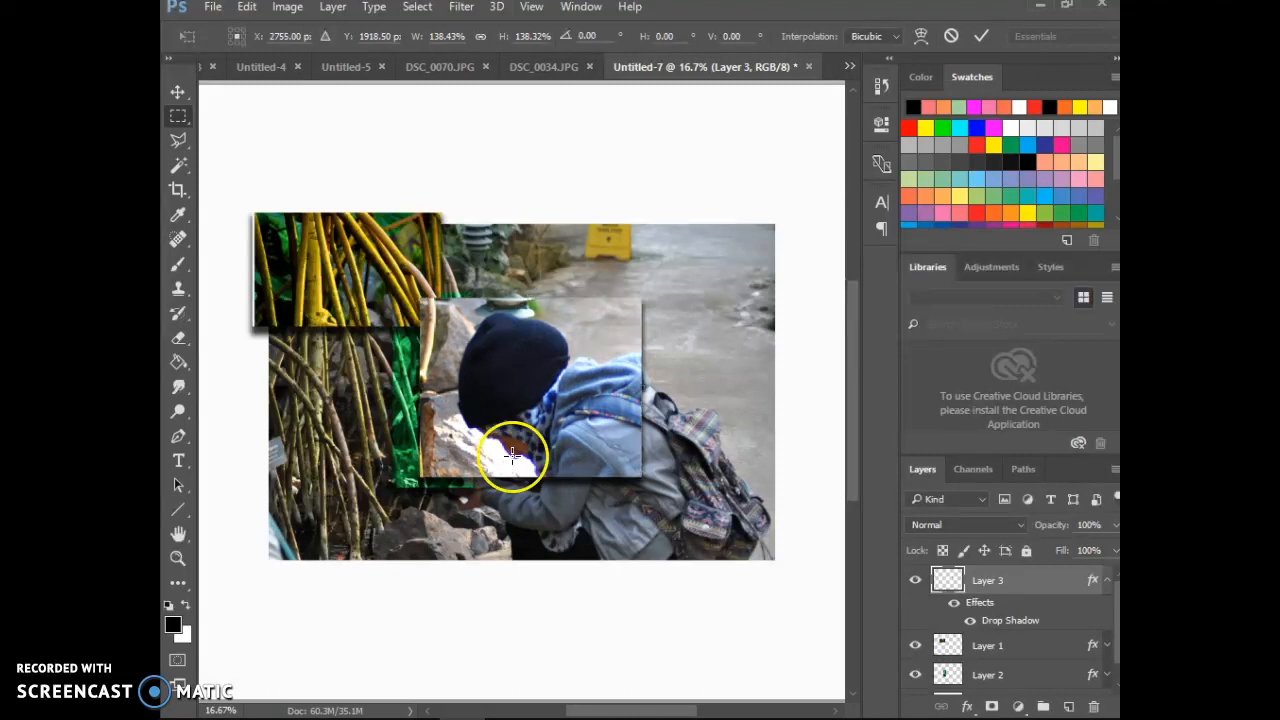
{"action": "double_click", "coordinate": [510, 445]}
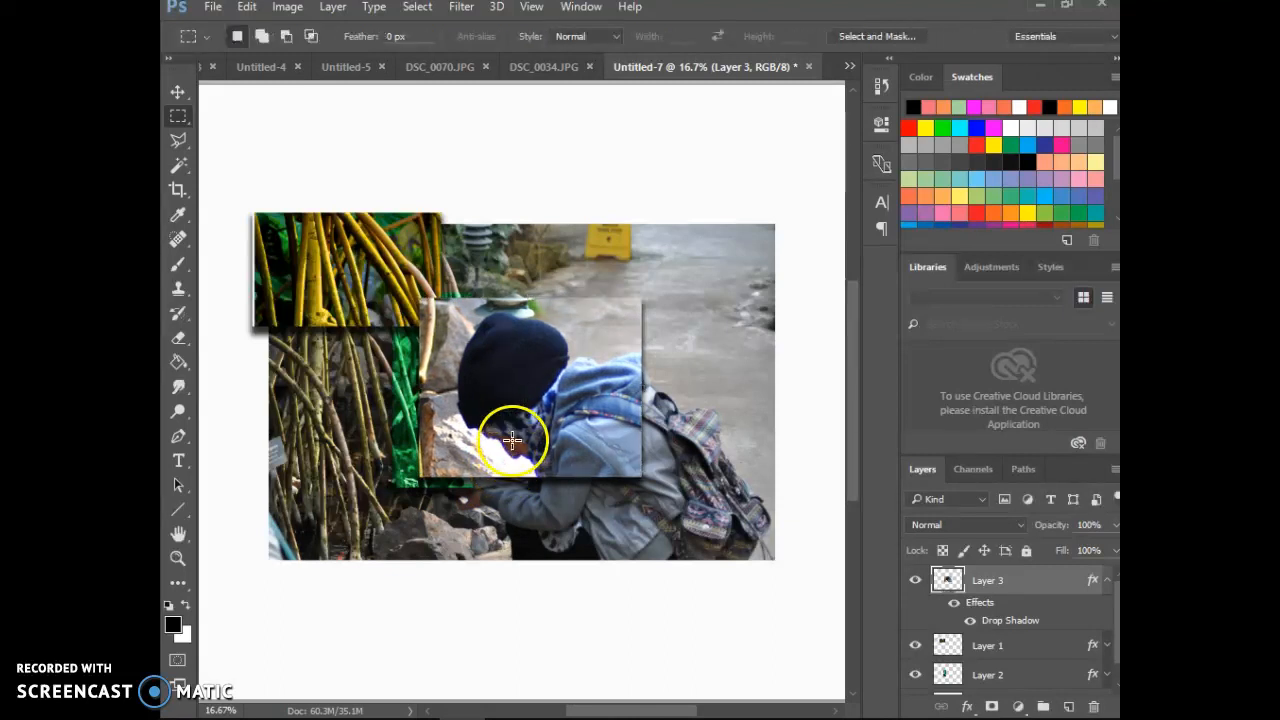
Step: Move the enlarged head piece up about 0.46 in with the Move tool
{"action": "left_click", "coordinate": [177, 92]}
{"action": "left_click", "coordinate": [394, 377]}
{"action": "left_click_drag", "start_coordinate": [463, 410], "coordinate": [463, 393]}
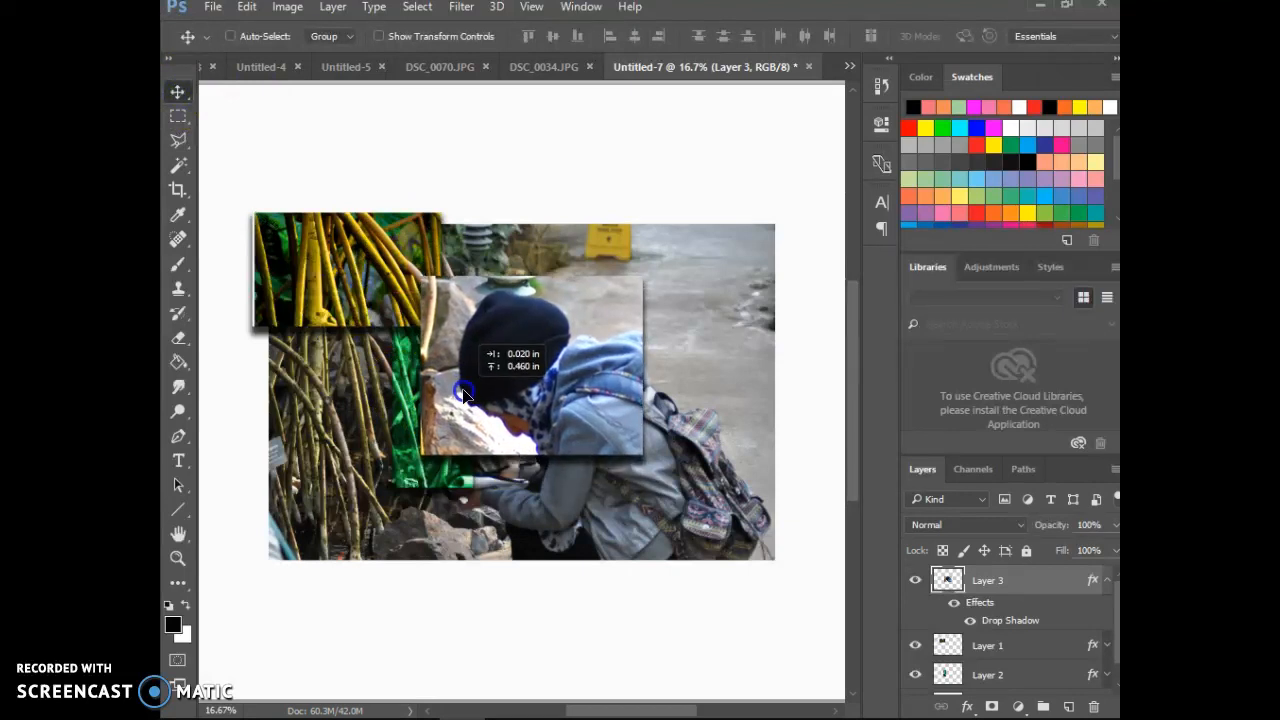